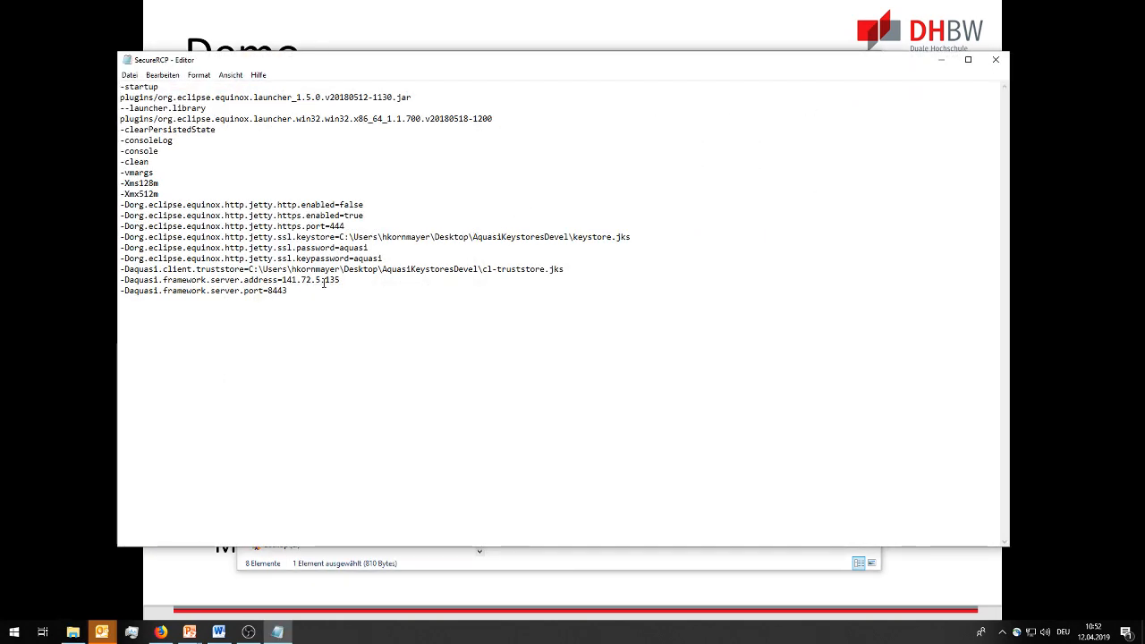
Close the SecureRCP configuration file and launch the SecureRCP application from its folder.
{"action": "key", "text": "shift+End"}
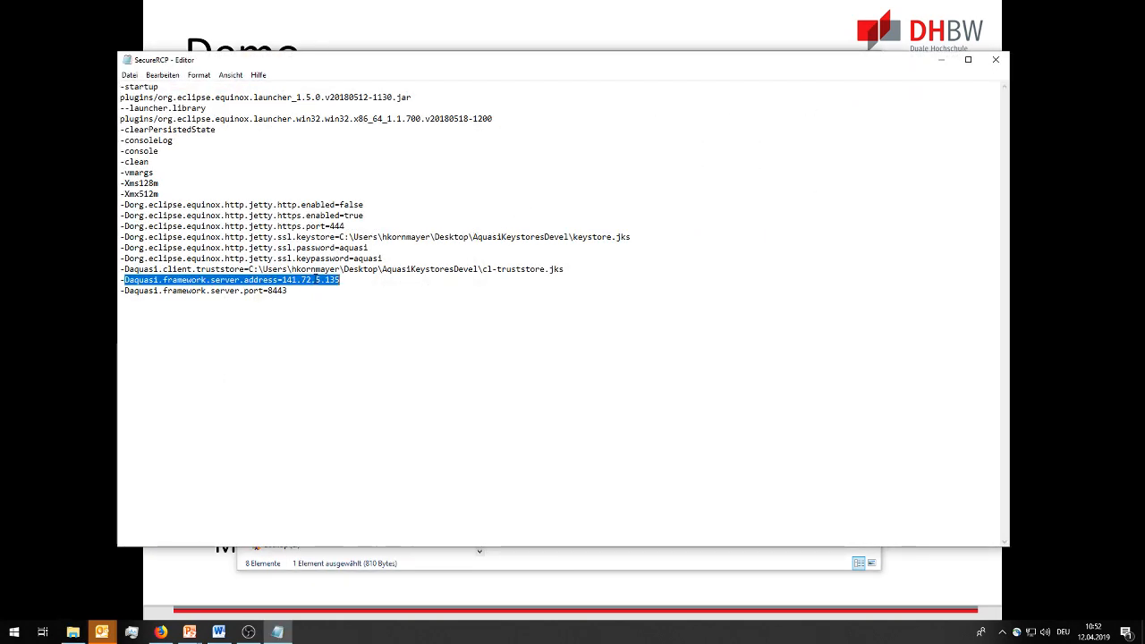
{"action": "left_click", "coordinate": [1000, 72]}
{"action": "left_click", "coordinate": [519, 208]}
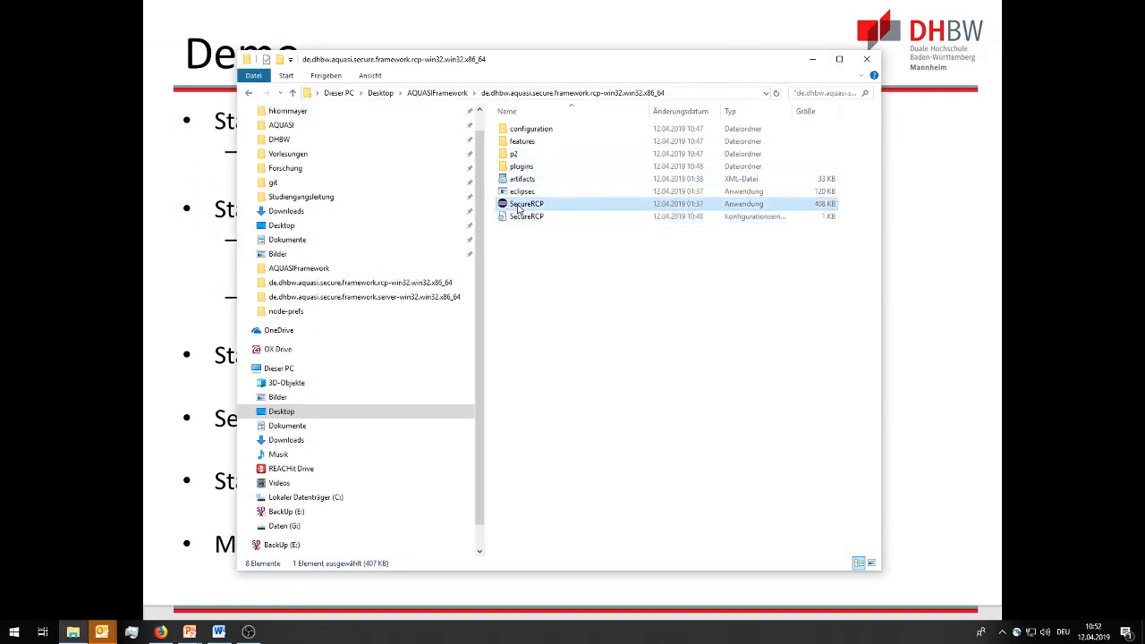
{"action": "double_click", "coordinate": [519, 204]}
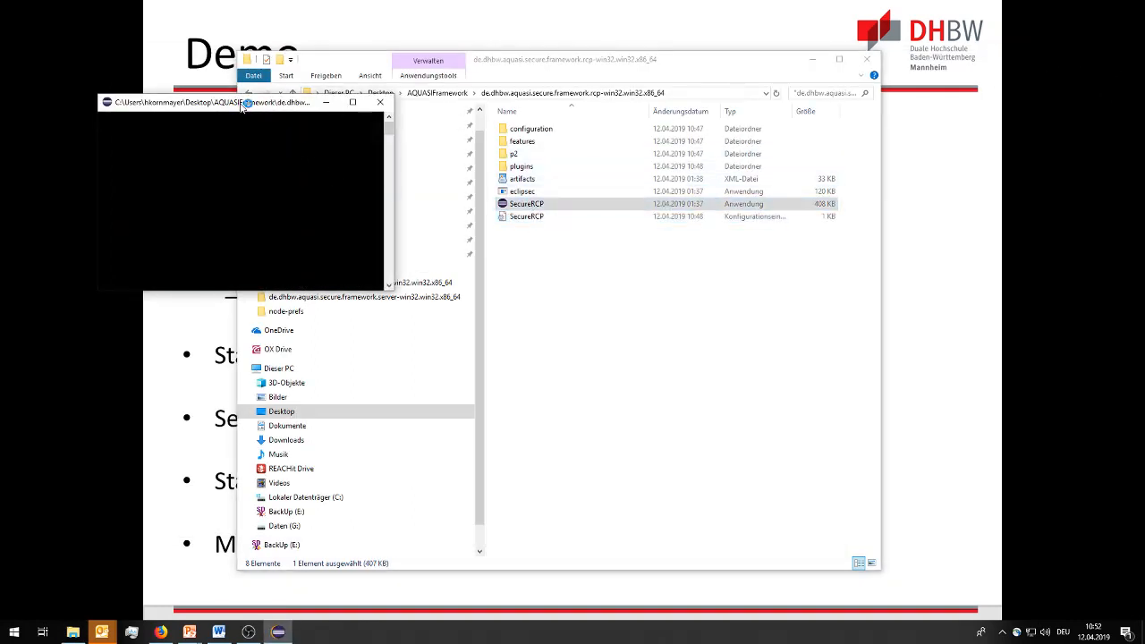
{"action": "left_click_drag", "start_coordinate": [242, 106], "coordinate": [424, 61]}
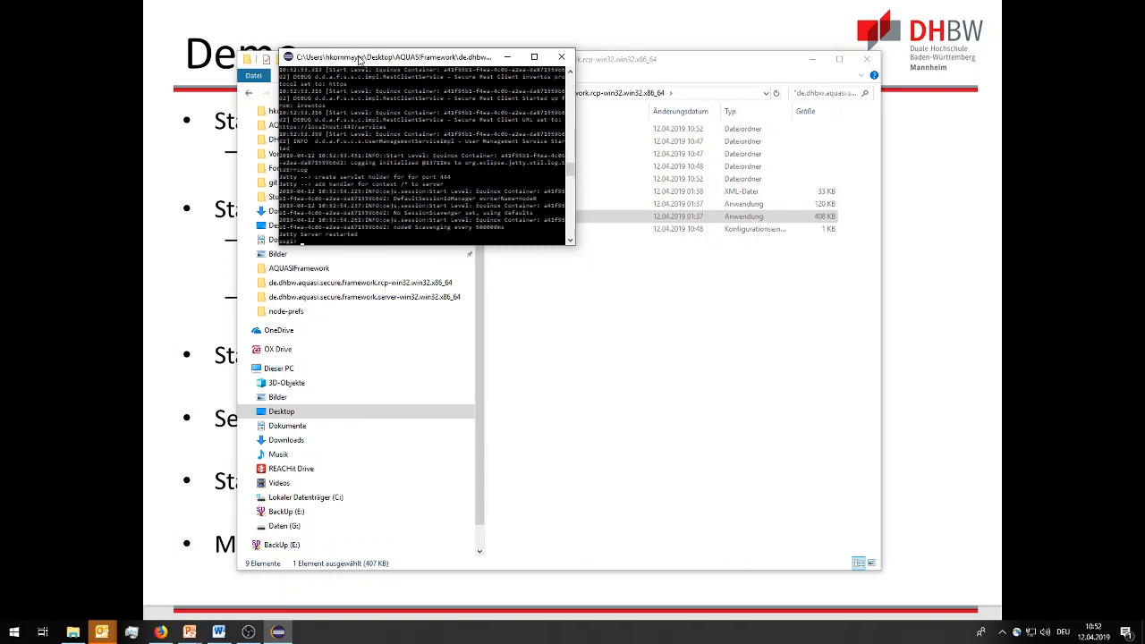
Switch to the AQUASI startup dialog and confirm the proposed AQUASI home directory.
{"action": "key", "text": "alt+Tab"}
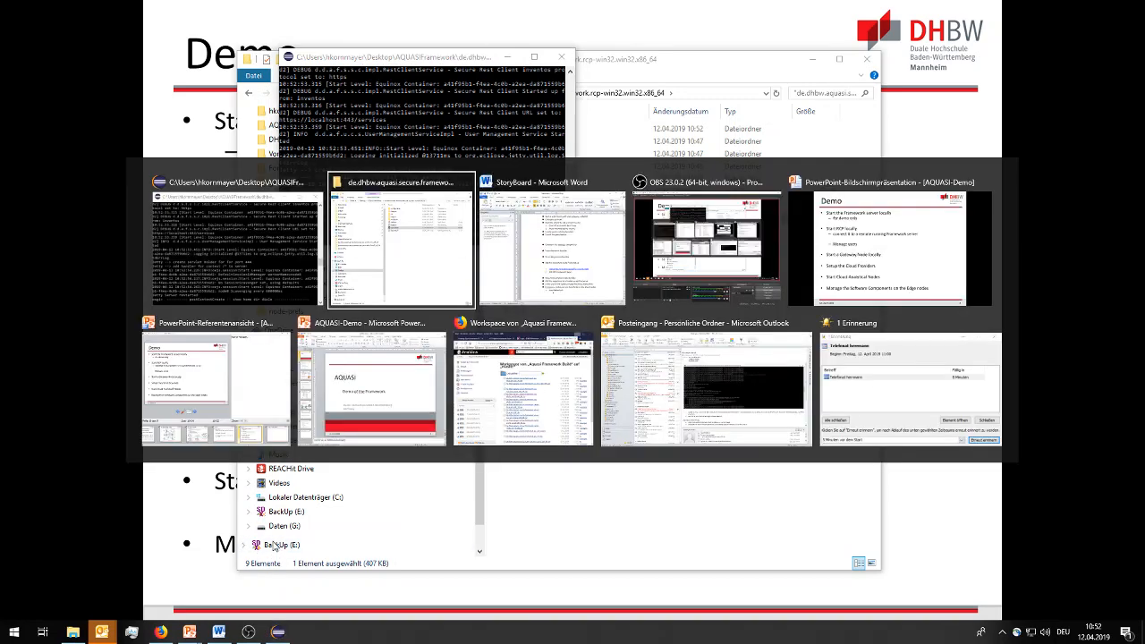
{"action": "key", "text": "alt+Tab"}
{"action": "key", "text": "alt+Tab"}
{"action": "key", "text": "alt+Tab"}
{"action": "key", "text": "alt+Tab"}
{"action": "key", "text": "alt+Tab"}
{"action": "key", "text": "alt+Tab"}
{"action": "key", "text": "alt+Tab"}
{"action": "key", "text": "alt+Tab"}
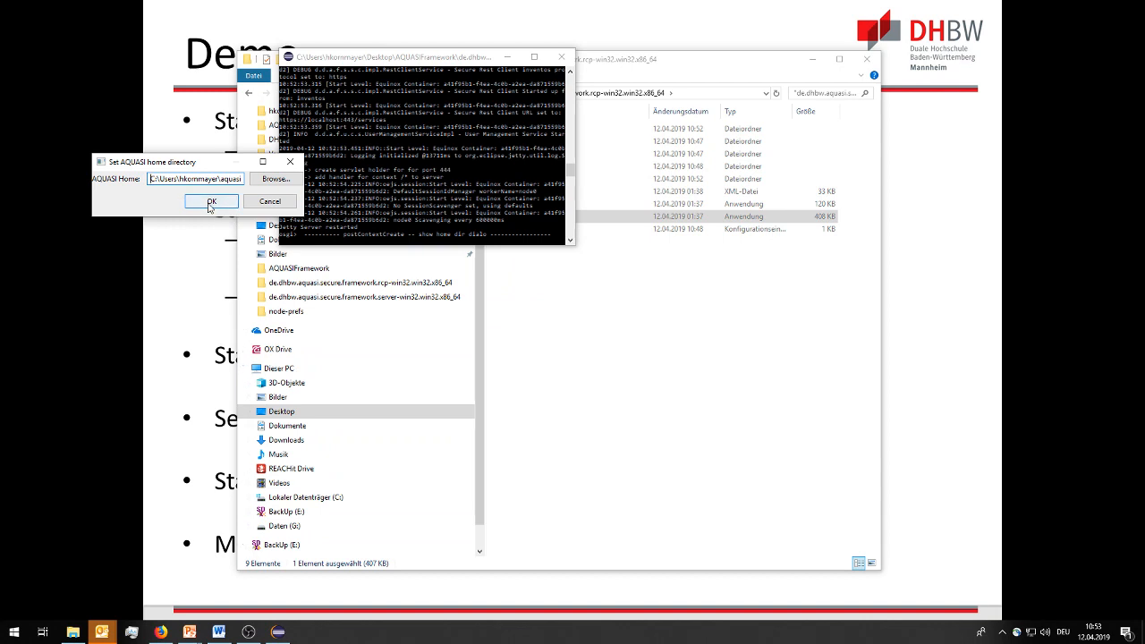
{"action": "left_click", "coordinate": [211, 202]}
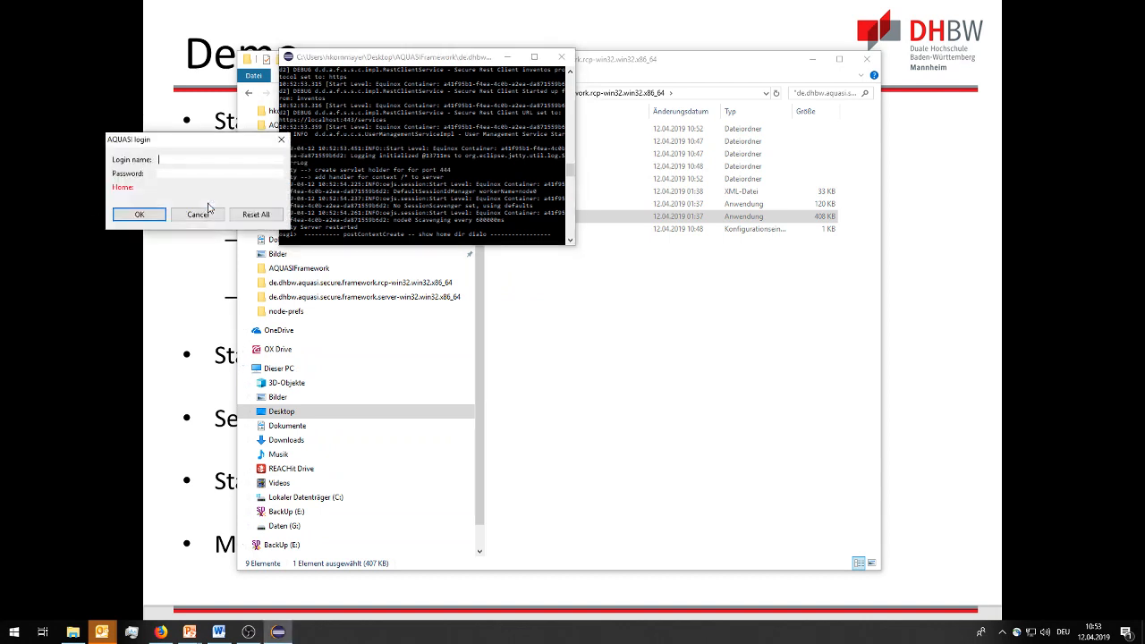
Log in to the AQUASI client with the login name admin.
{"action": "type", "text": "admin"}
{"action": "left_click", "coordinate": [139, 217]}
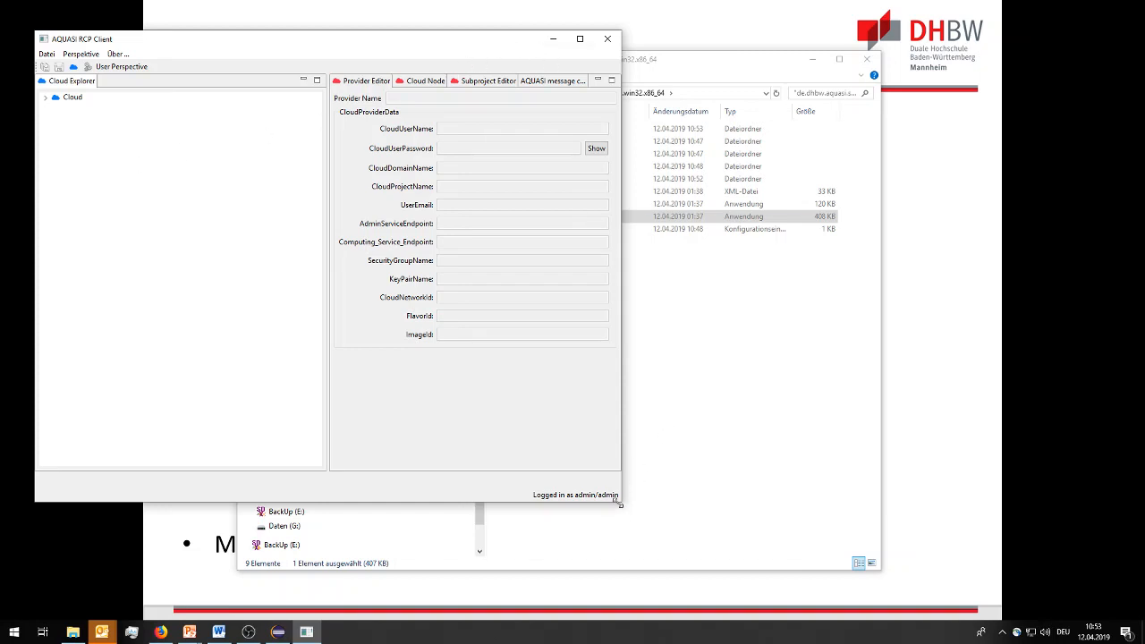
Enlarge the AQUASI RCP Client window and switch to the User Perspective.
{"action": "left_click_drag", "start_coordinate": [620, 500], "coordinate": [972, 588]}
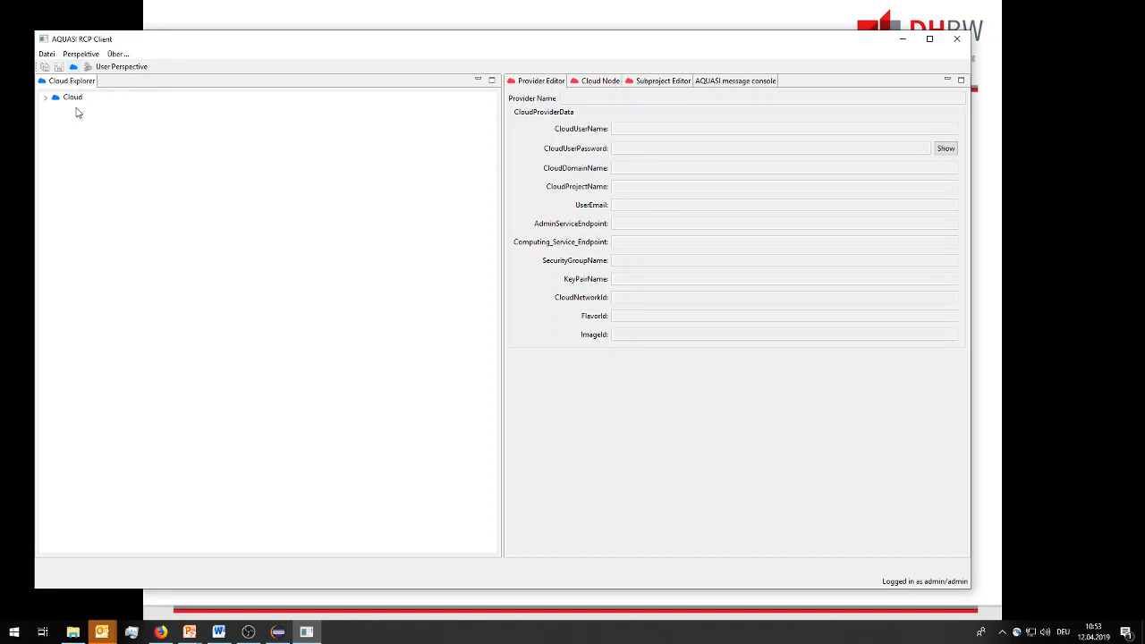
{"action": "left_click", "coordinate": [118, 67]}
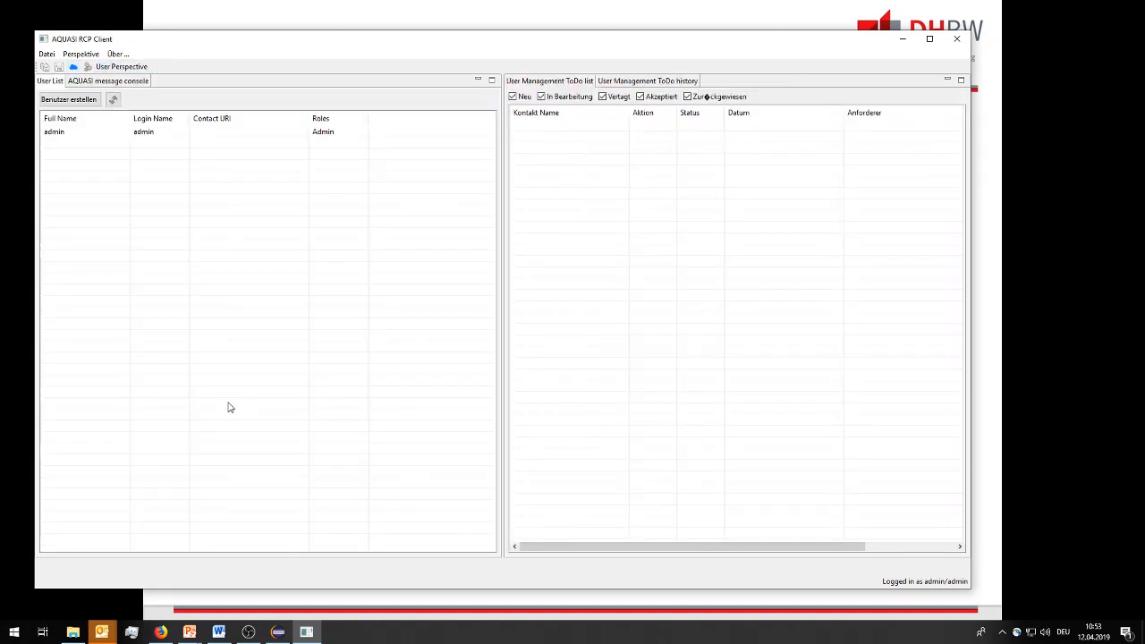
Edit the admin user and replace its password in the user dialog, then finish.
{"action": "left_click", "coordinate": [60, 136]}
{"action": "right_click", "coordinate": [63, 135]}
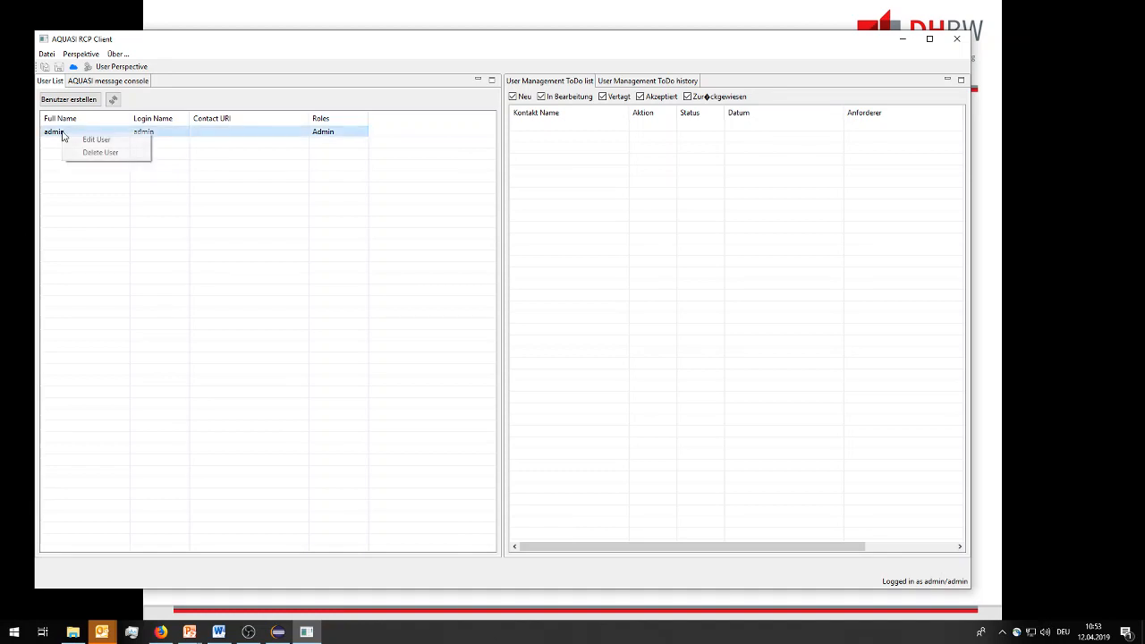
{"action": "left_click", "coordinate": [91, 143]}
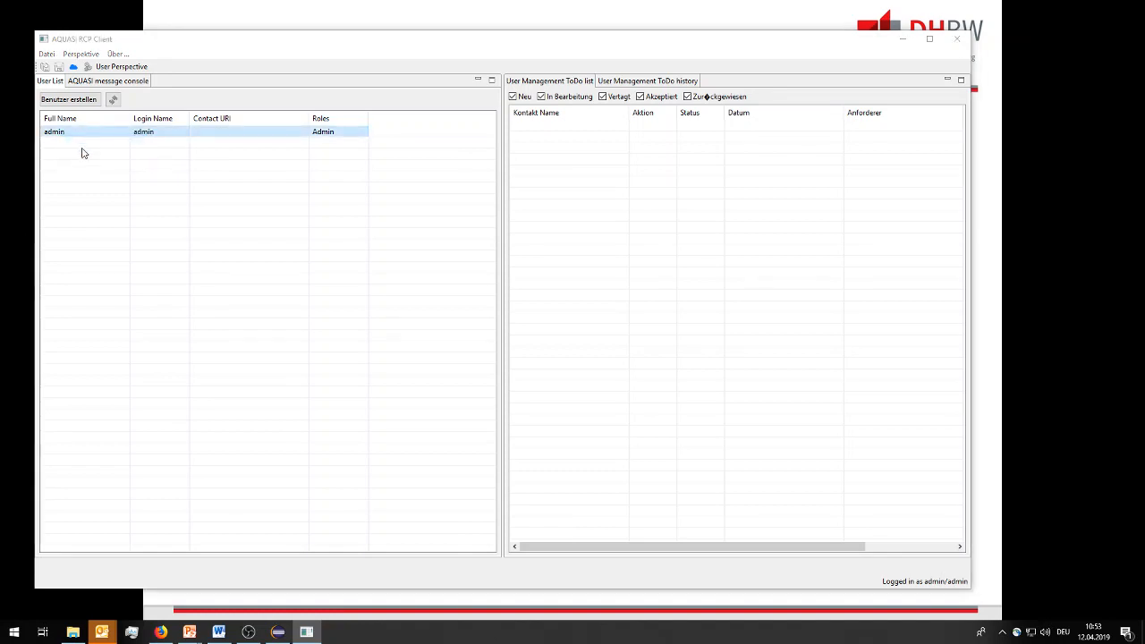
{"action": "left_click", "coordinate": [191, 186]}
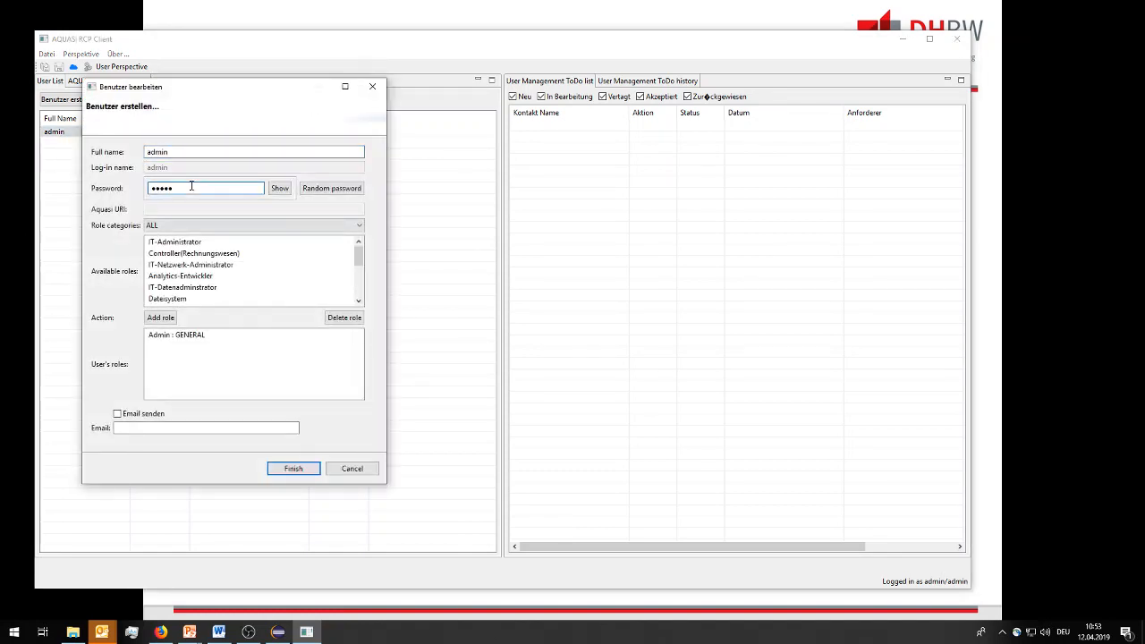
{"action": "key", "text": "BackSpace"}
{"action": "key", "text": "BackSpace"}
{"action": "key", "text": "BackSpace"}
{"action": "key", "text": "BackSpace"}
{"action": "key", "text": "BackSpace"}
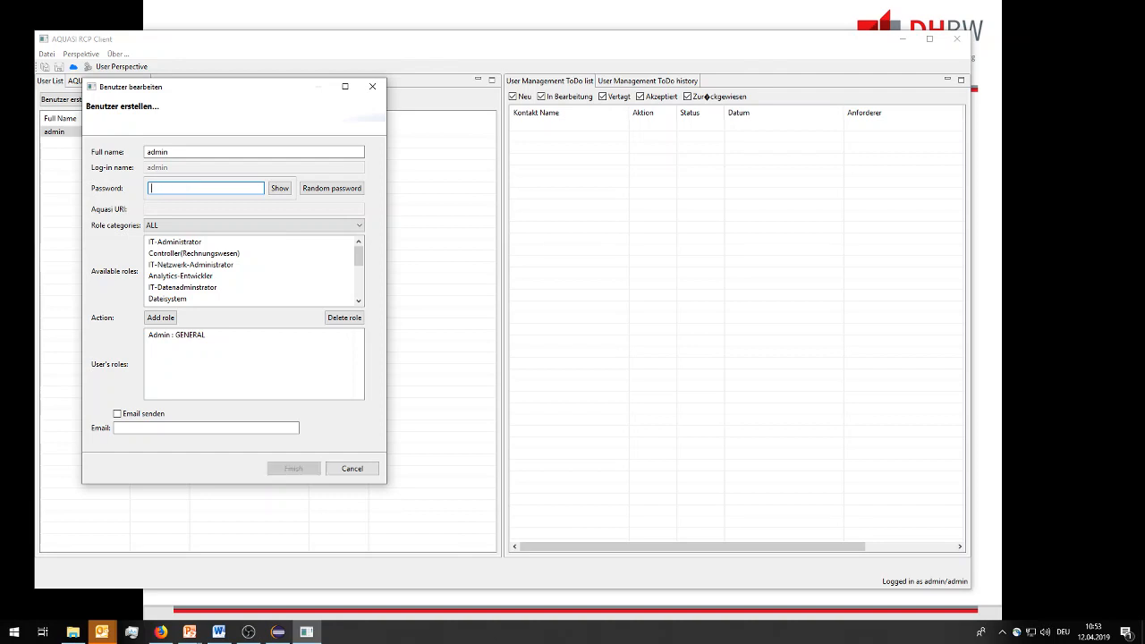
{"action": "type", "text": "ad"}
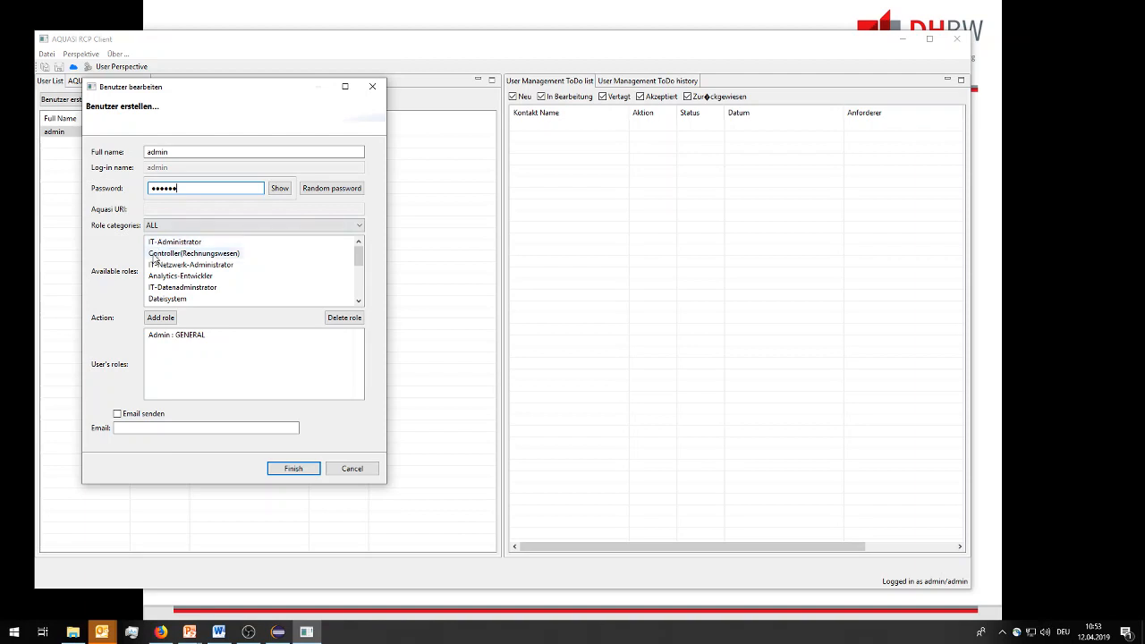
{"action": "left_click", "coordinate": [294, 469]}
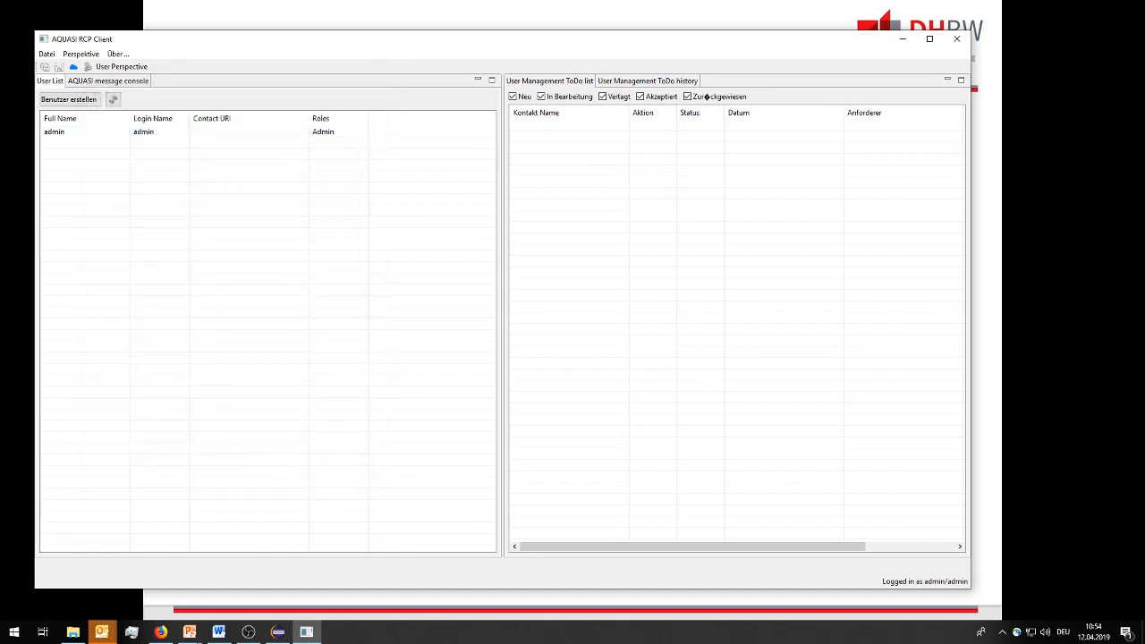
Start creating a new user with full name Cloud Manager and log-in name cloudy.
{"action": "left_click", "coordinate": [78, 102]}
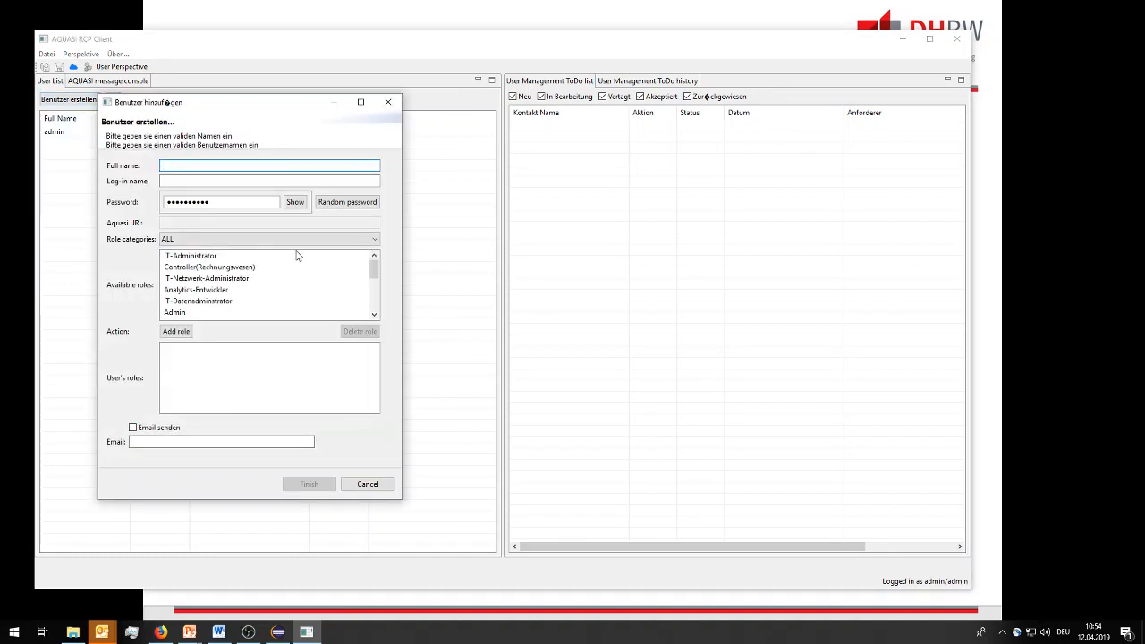
{"action": "type", "text": "Cloud Ma"}
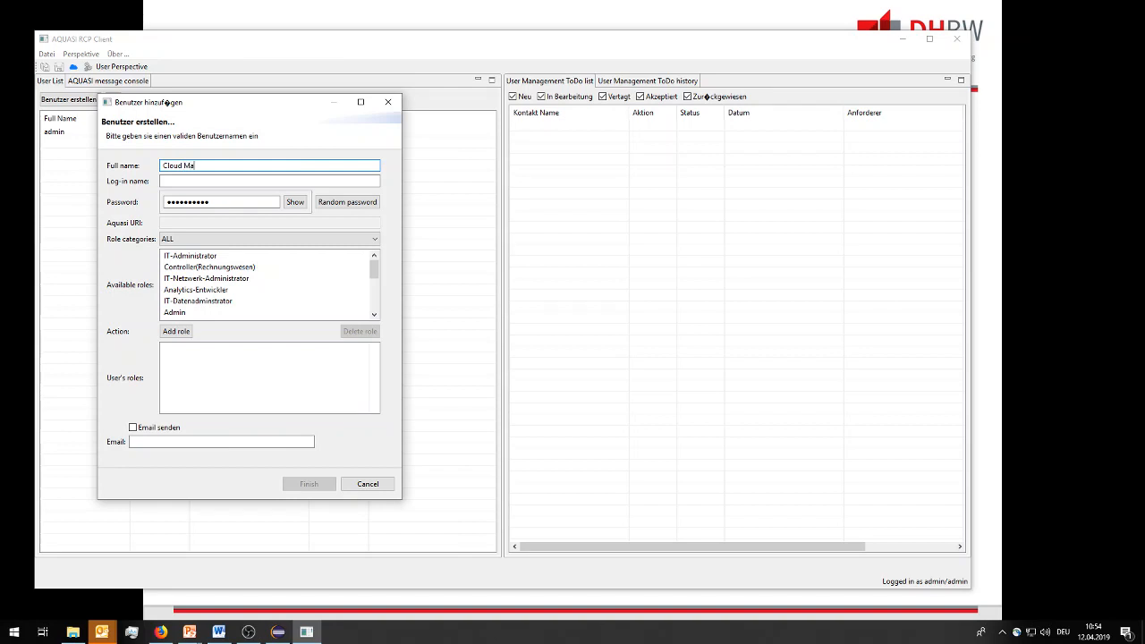
{"action": "type", "text": "nager"}
{"action": "key", "text": "Tab"}
{"action": "type", "text": "cloud"}
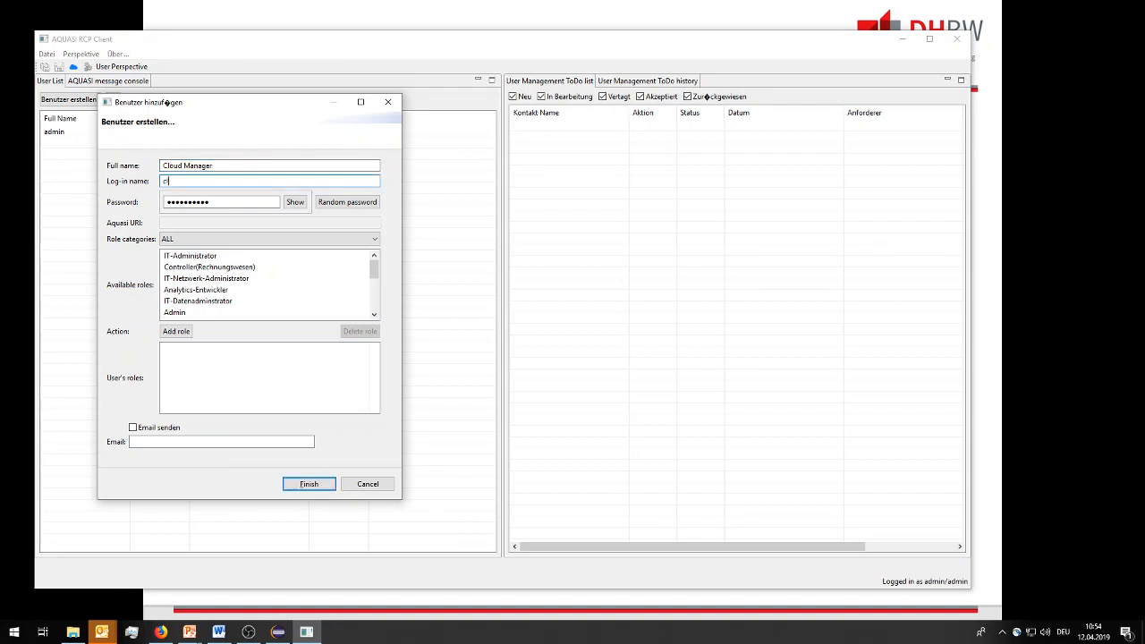
{"action": "key", "text": "Tab"}
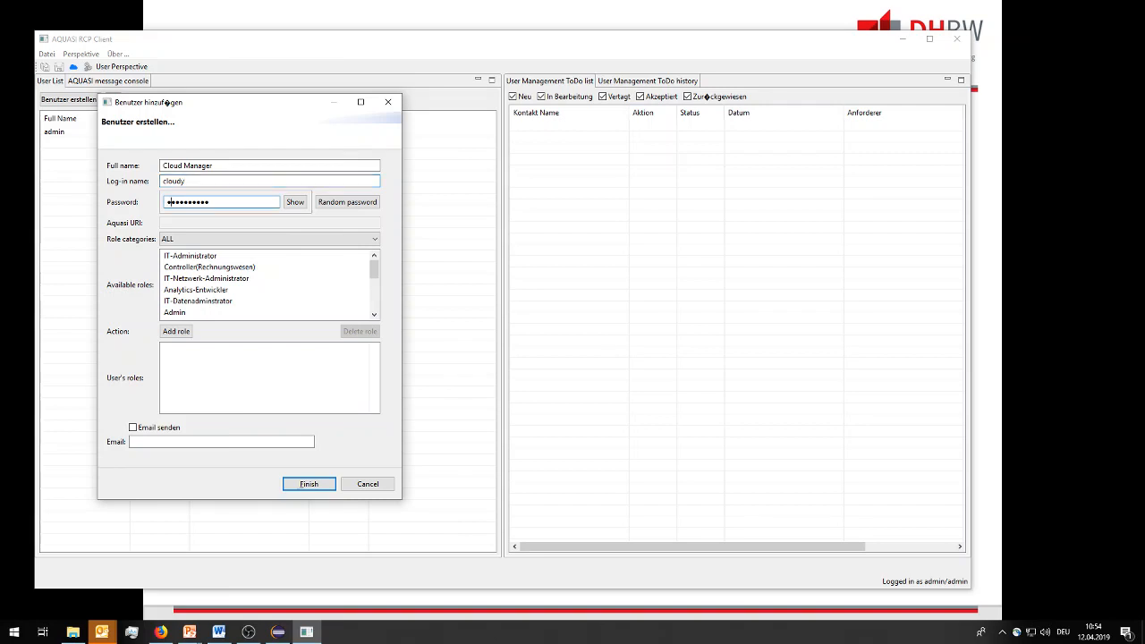
Enter the new user's password.
{"action": "type", "text": "●●●●●●●●●"}
{"action": "key", "text": "BackSpace"}
{"action": "key", "text": "BackSpace"}
{"action": "key", "text": "BackSpace"}
{"action": "key", "text": "BackSpace"}
{"action": "key", "text": "BackSpace"}
{"action": "key", "text": "BackSpace"}
{"action": "key", "text": "BackSpace"}
{"action": "key", "text": "BackSpace"}
{"action": "key", "text": "BackSpace"}
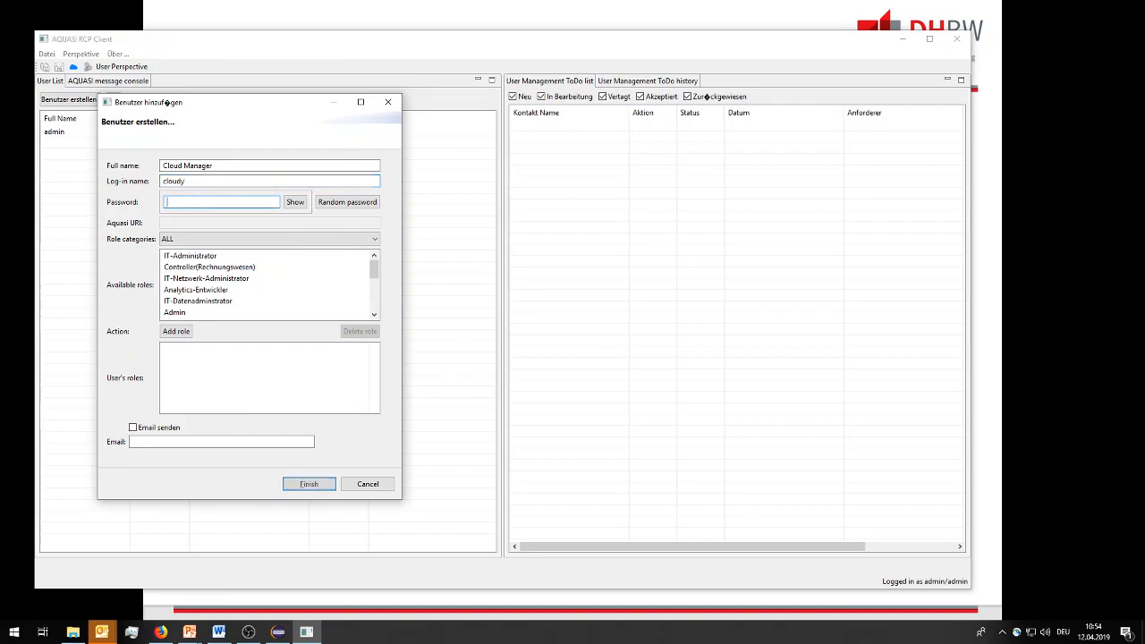
{"action": "type", "text": "●●●●●●"}
Add the Cloud-Manager role to the new user and finish creating it.
{"action": "left_click_drag", "start_coordinate": [377, 274], "coordinate": [373, 283]}
{"action": "left_click", "coordinate": [207, 291]}
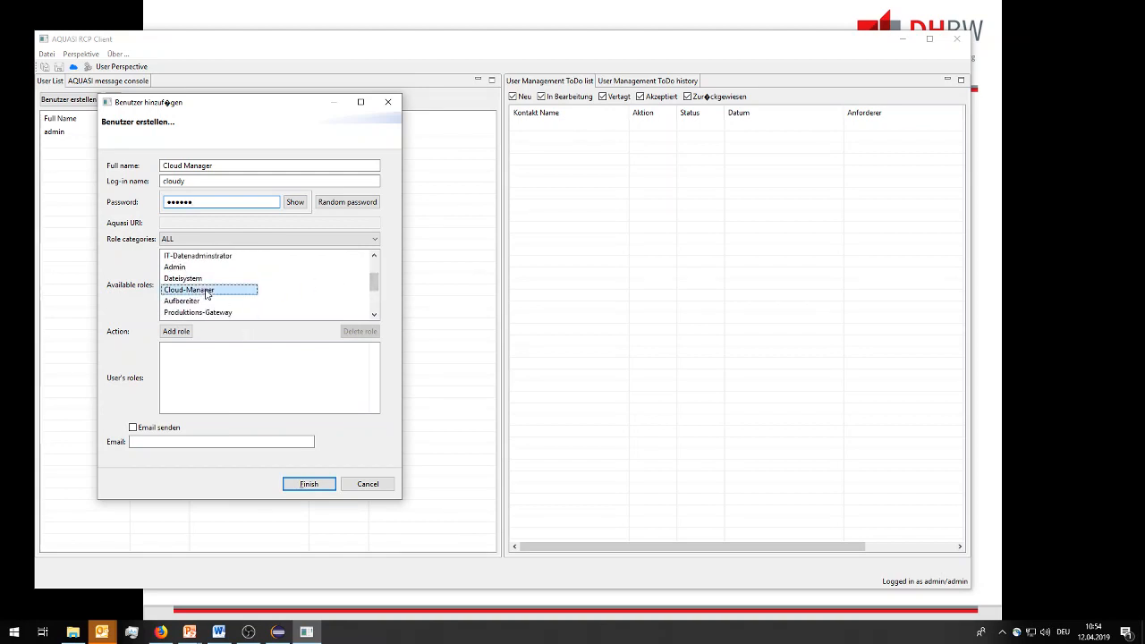
{"action": "left_click", "coordinate": [178, 333]}
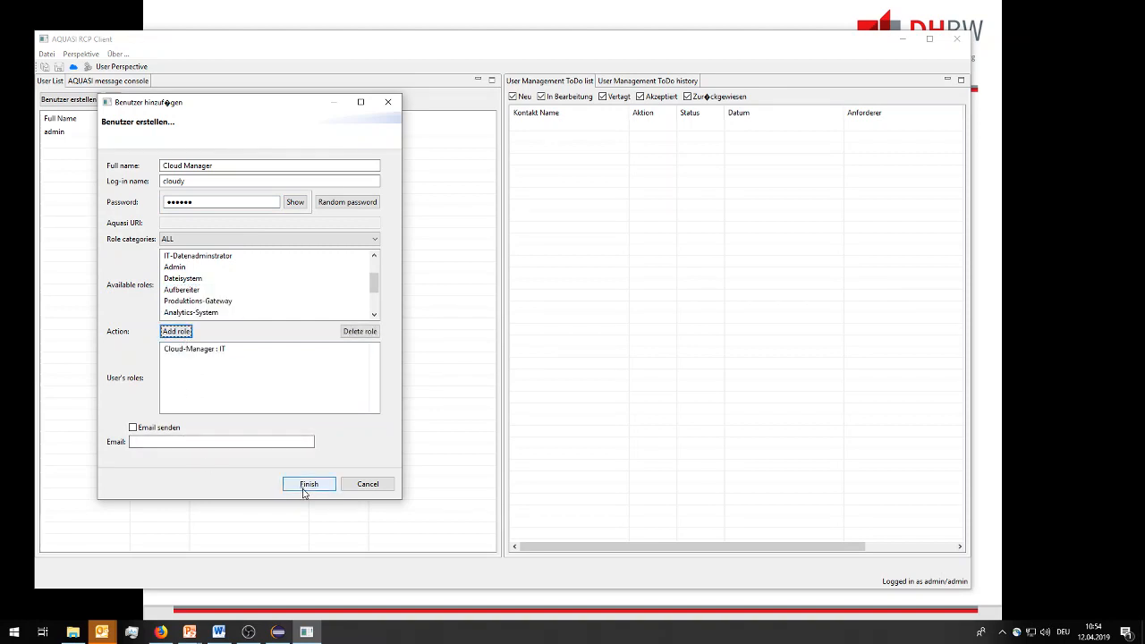
{"action": "left_click", "coordinate": [305, 487]}
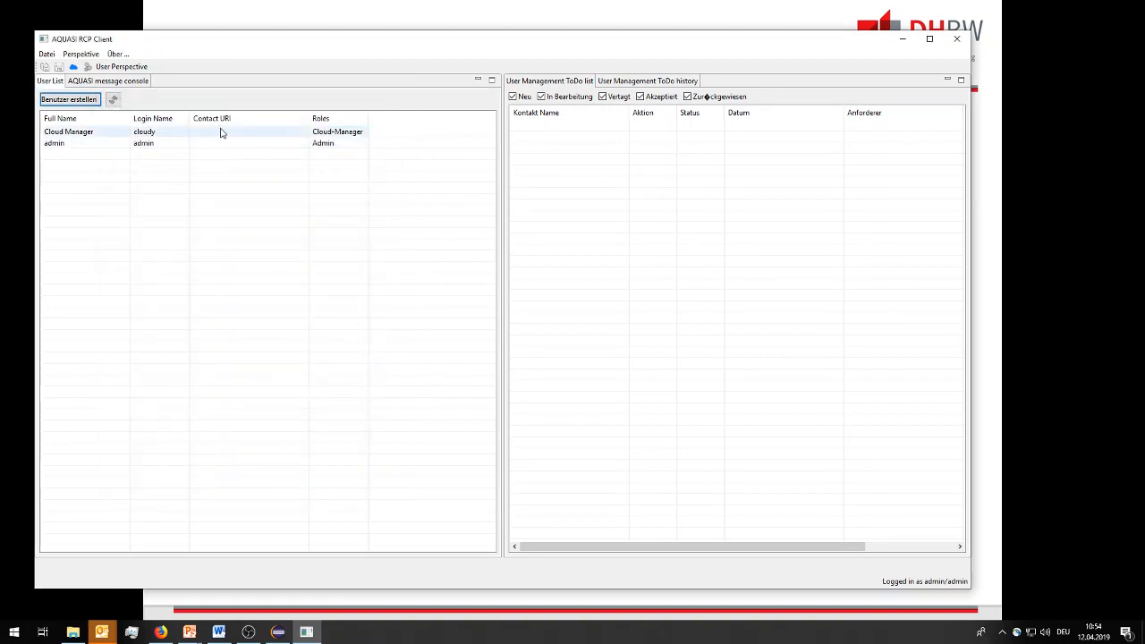
Narrow the Contact URI column in the user list.
{"action": "left_click_drag", "start_coordinate": [309, 118], "coordinate": [231, 118]}
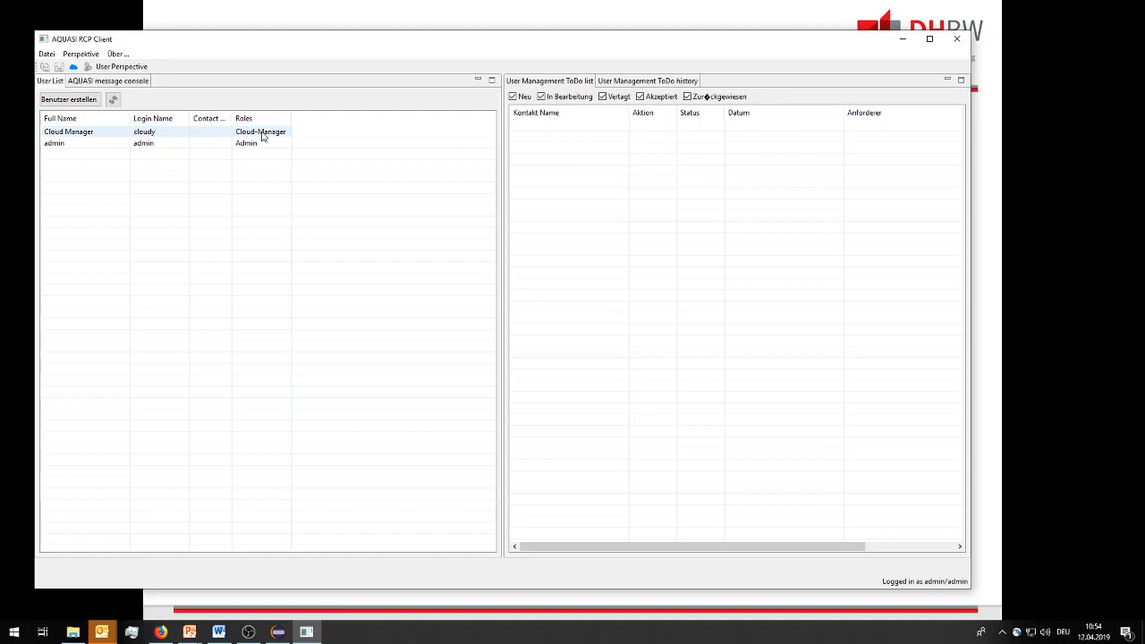
{"action": "left_click", "coordinate": [89, 145]}
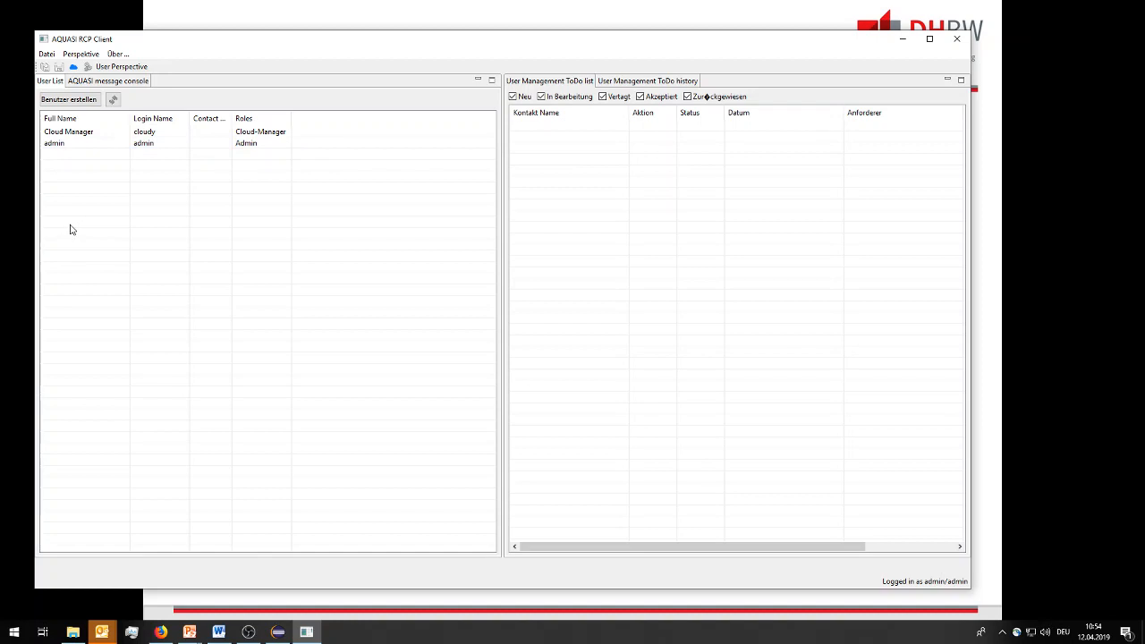
Start creating a new user with full name Gateway001 and log-in name gateway_node001.
{"action": "left_click", "coordinate": [75, 101]}
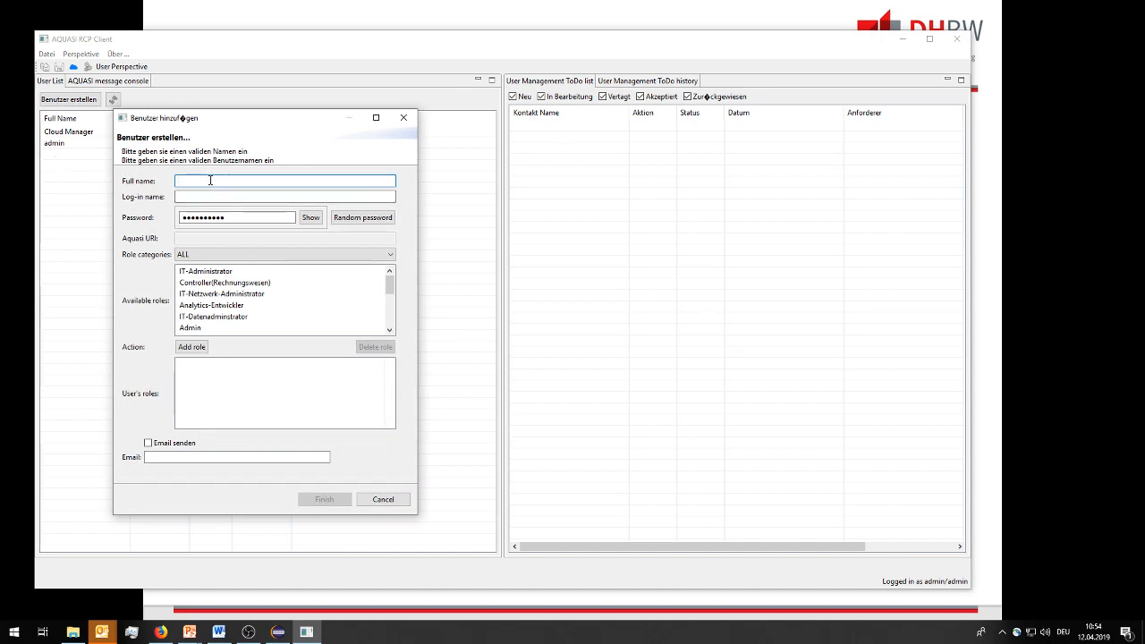
{"action": "type", "text": "Gat"}
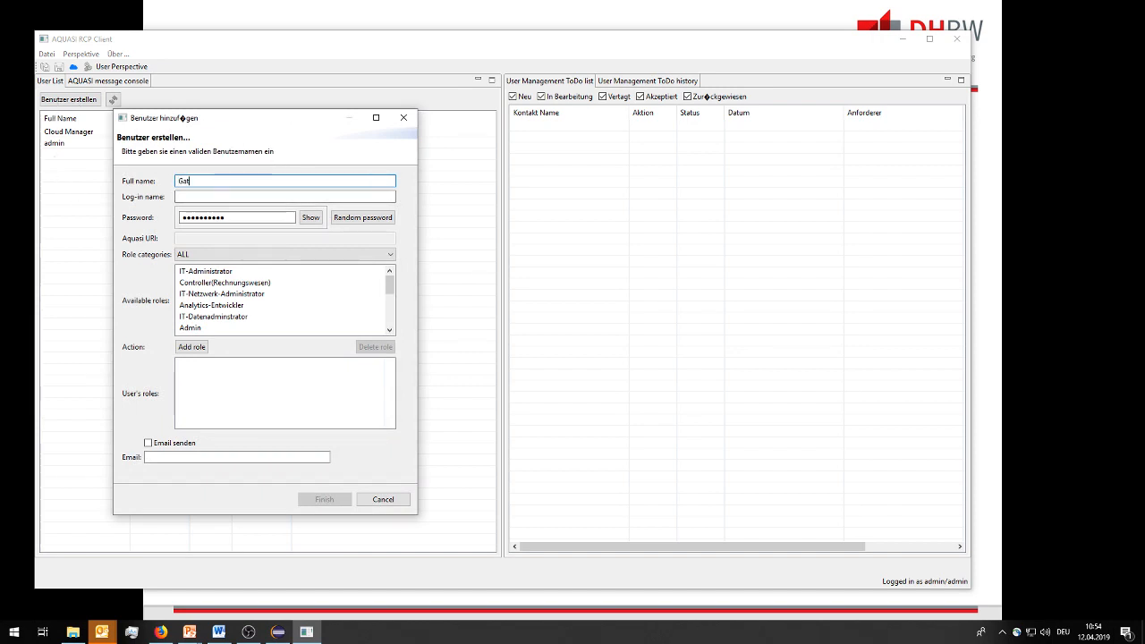
{"action": "type", "text": "eway001"}
{"action": "key", "text": "Tab"}
{"action": "type", "text": "ga"}
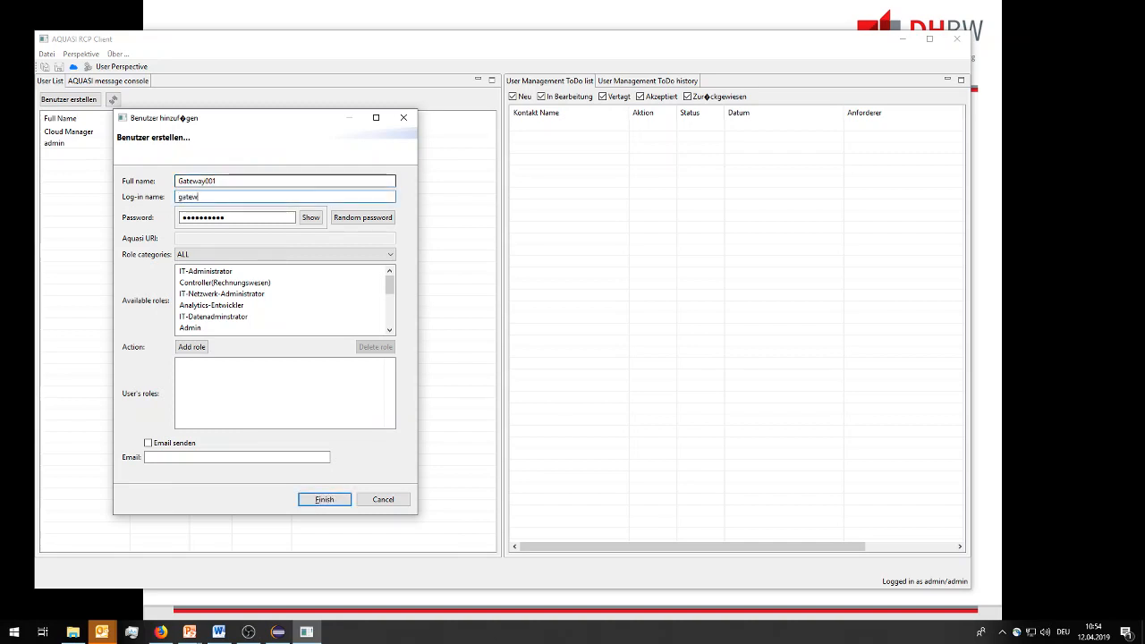
{"action": "type", "text": "teway_node001"}
Copy the log-in name and paste it as the new user's password.
{"action": "left_click_drag", "start_coordinate": [337, 195], "coordinate": [129, 197]}
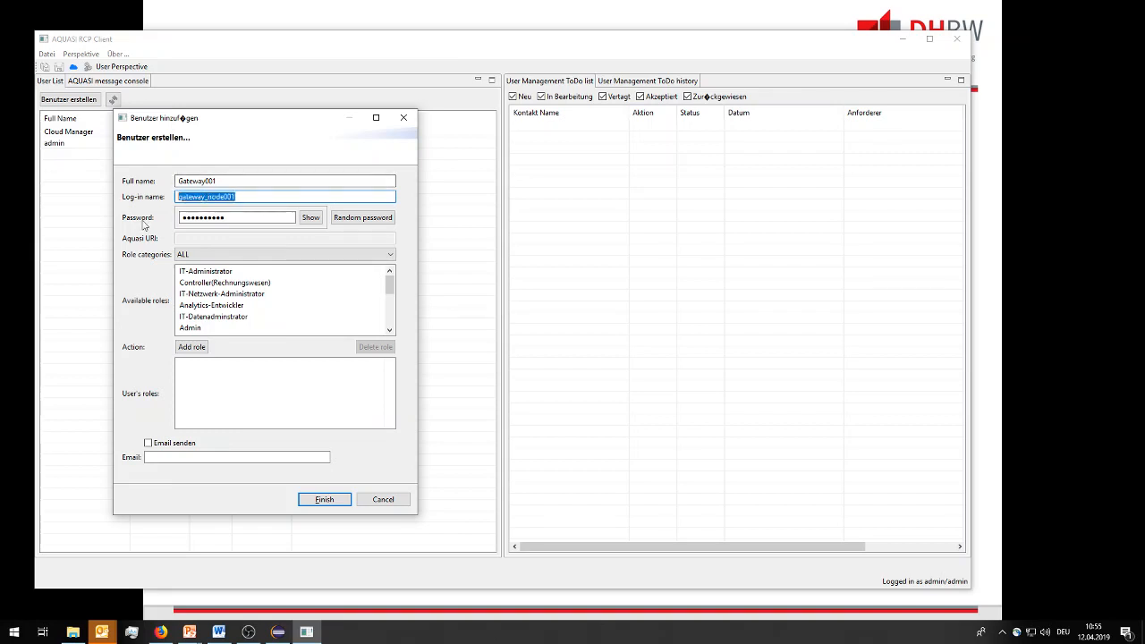
{"action": "left_click_drag", "start_coordinate": [263, 221], "coordinate": [150, 215]}
{"action": "key", "text": "ctrl+v"}
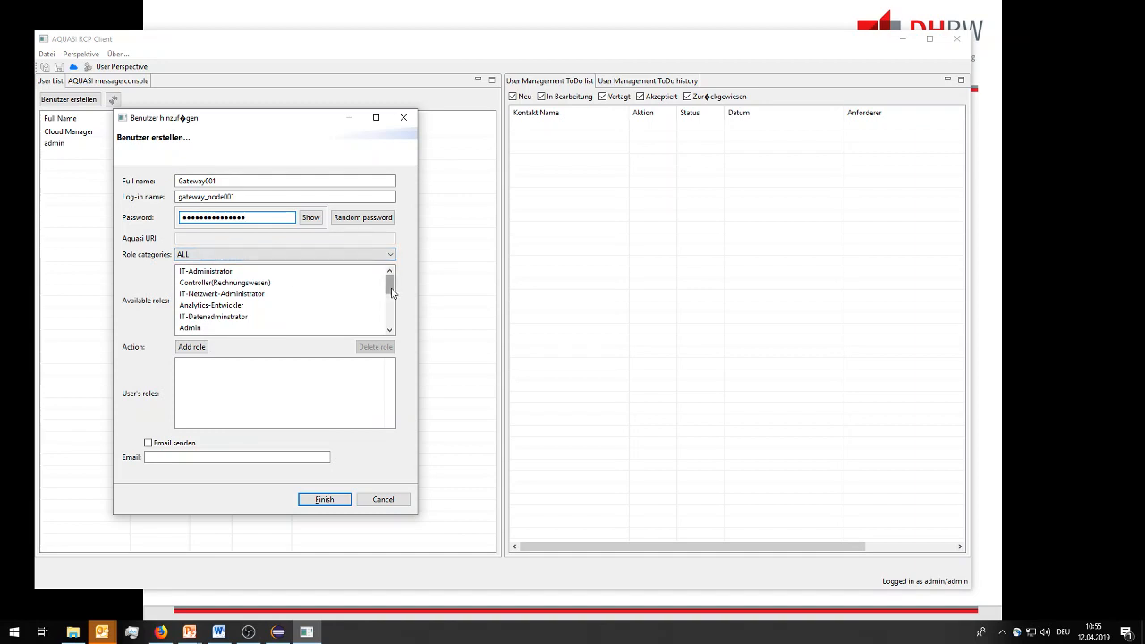
Select the Produktions-Gateway role in the available roles and finish creating the user.
{"action": "left_click_drag", "start_coordinate": [391, 288], "coordinate": [390, 309]}
{"action": "left_click", "coordinate": [239, 295]}
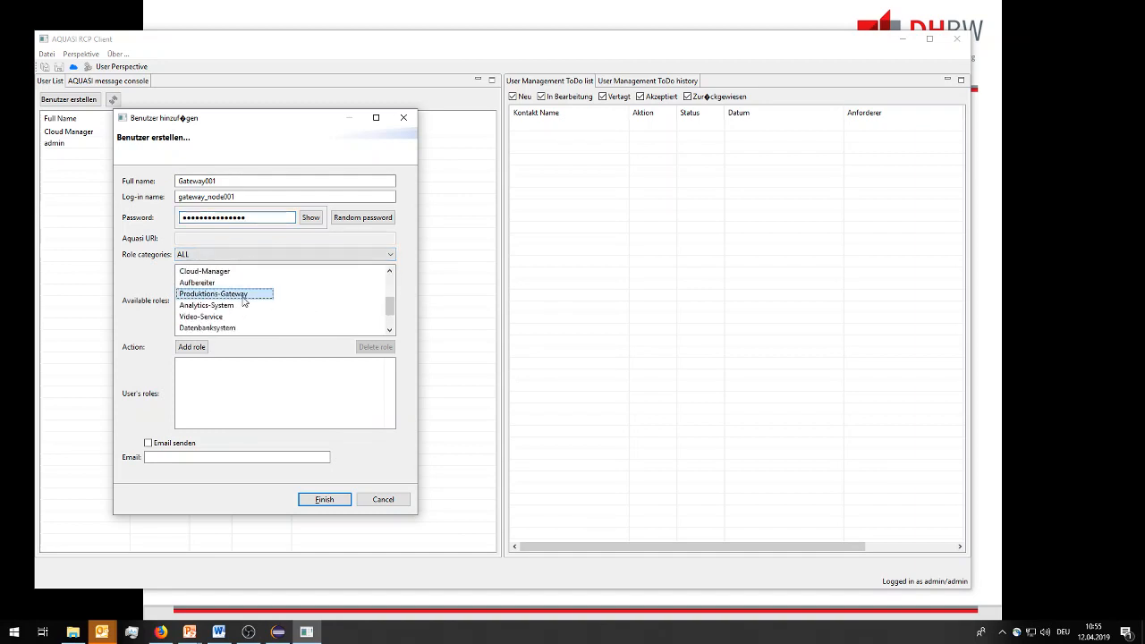
{"action": "left_click", "coordinate": [322, 499]}
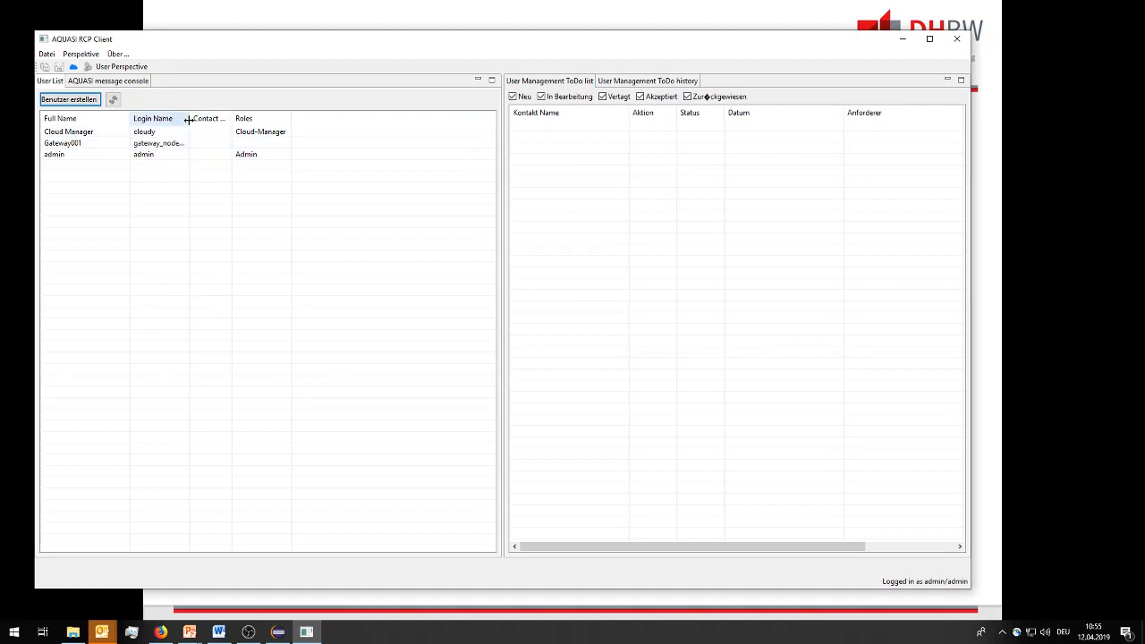
Widen the Login Name column and select the Gateway001 user in the list.
{"action": "left_click_drag", "start_coordinate": [189, 118], "coordinate": [230, 118]}
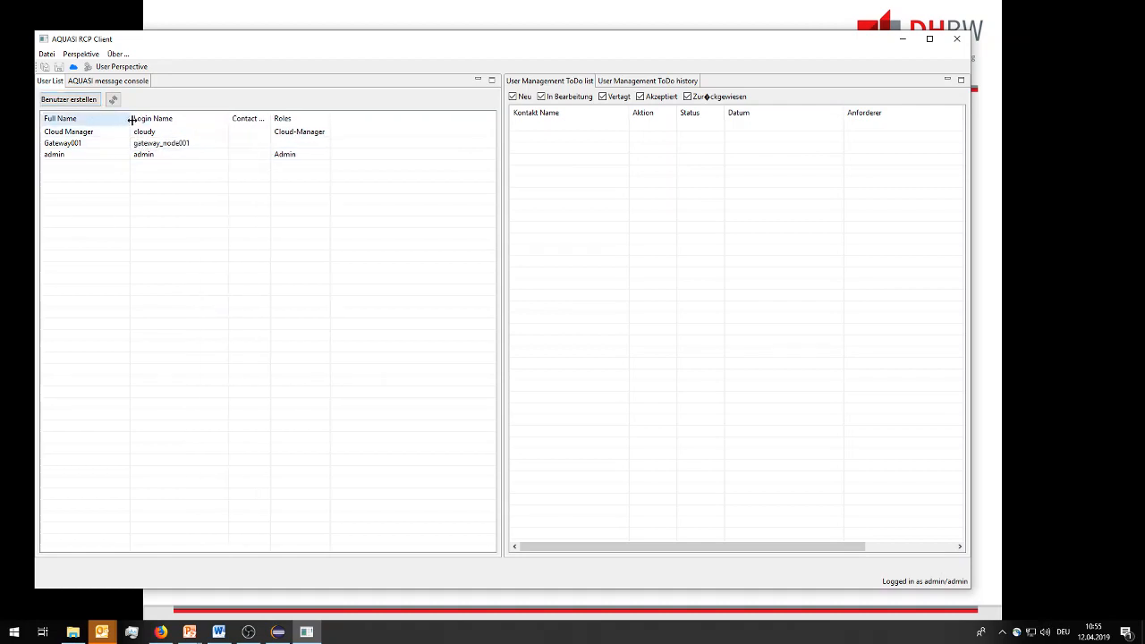
{"action": "left_click_drag", "start_coordinate": [130, 118], "coordinate": [148, 118]}
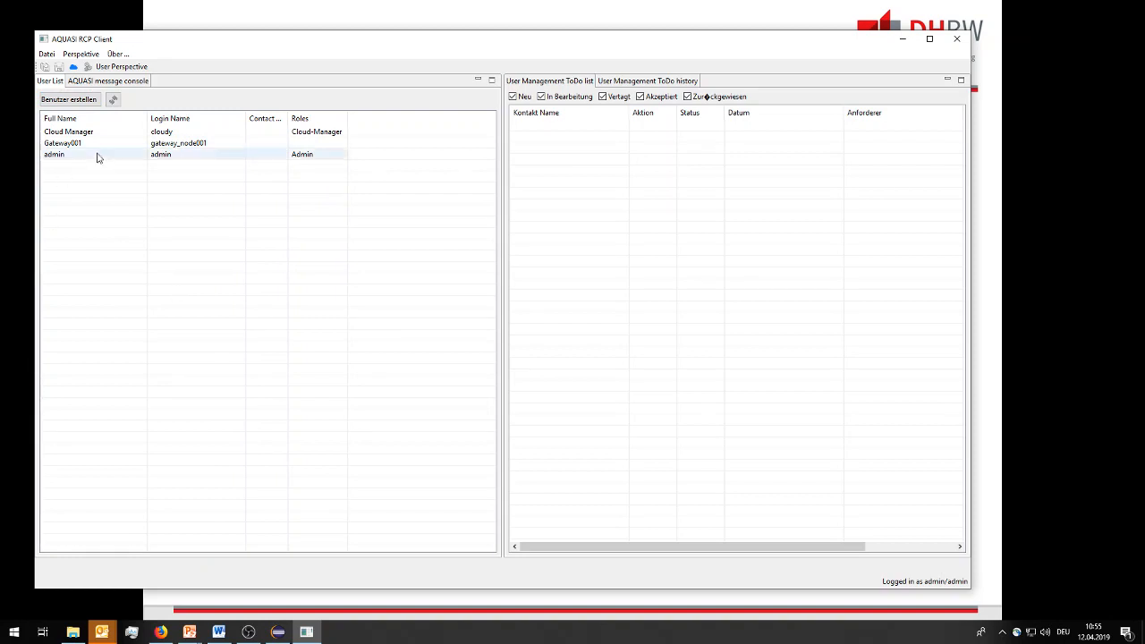
{"action": "left_click", "coordinate": [200, 146]}
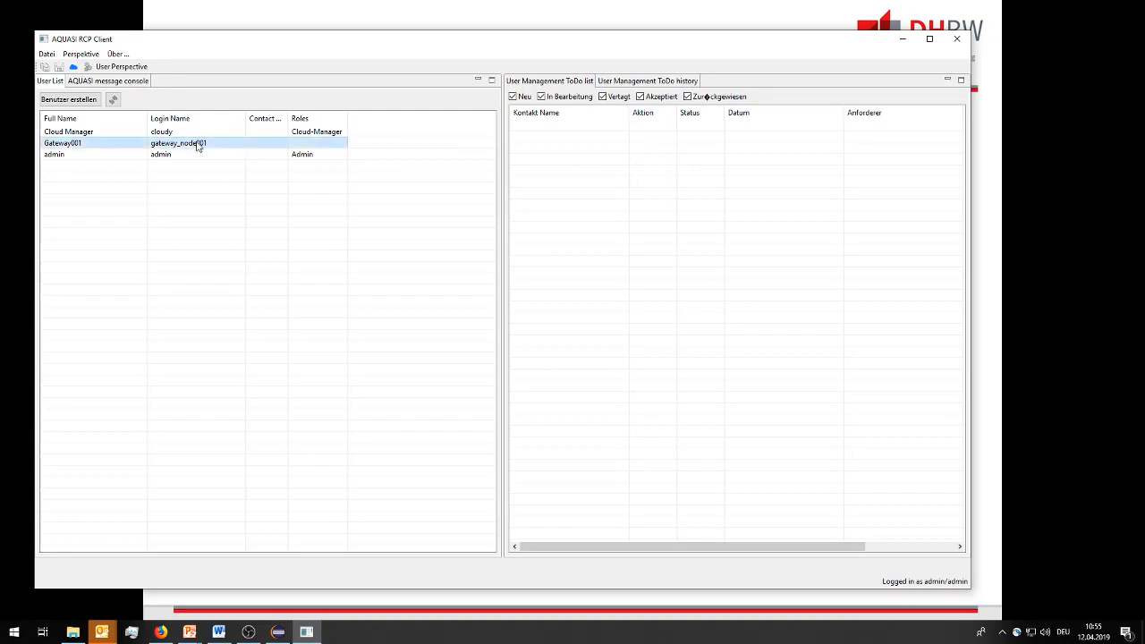
Edit the Gateway001 user, add the Produktions-Gateway role to its roles and finish.
{"action": "right_click", "coordinate": [199, 146]}
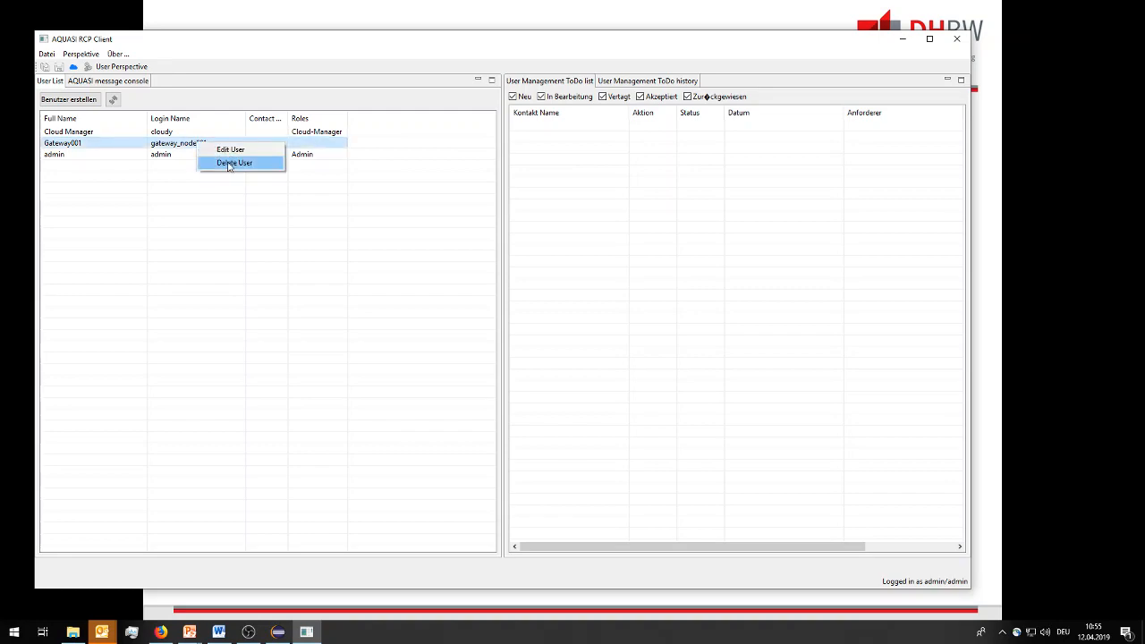
{"action": "left_click", "coordinate": [230, 150]}
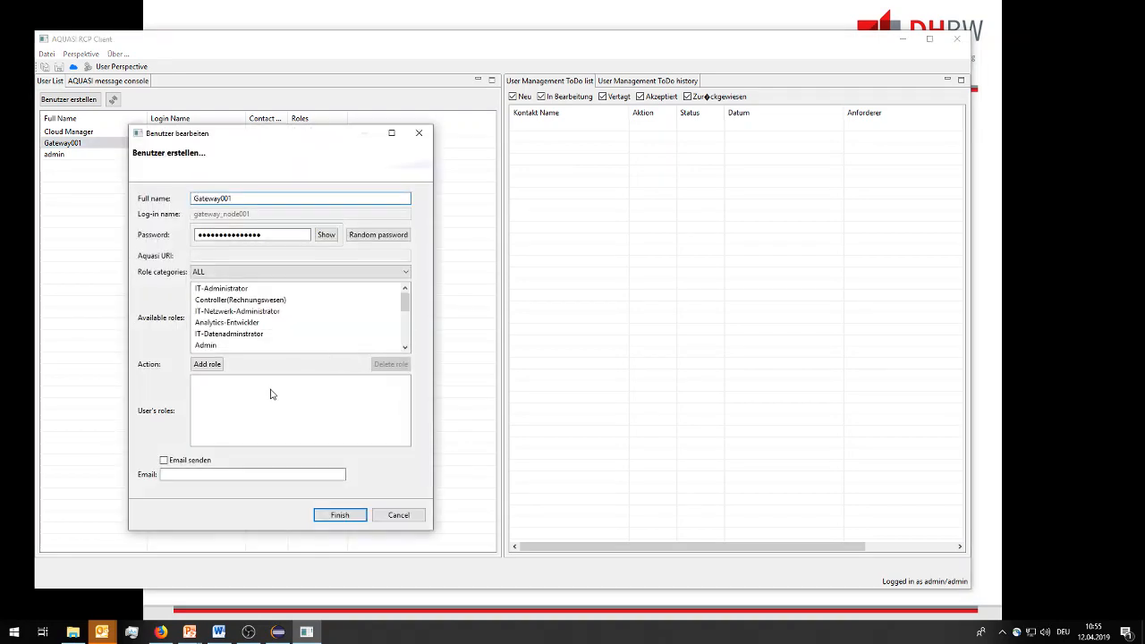
{"action": "left_click_drag", "start_coordinate": [404, 302], "coordinate": [403, 325]}
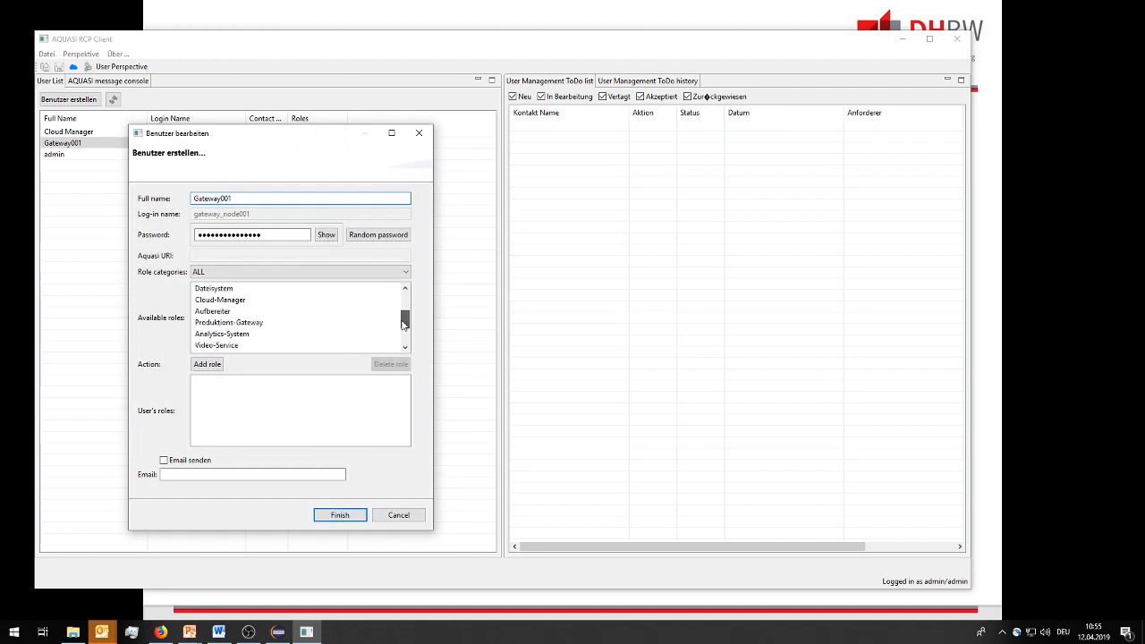
{"action": "left_click", "coordinate": [268, 327]}
{"action": "left_click", "coordinate": [207, 365]}
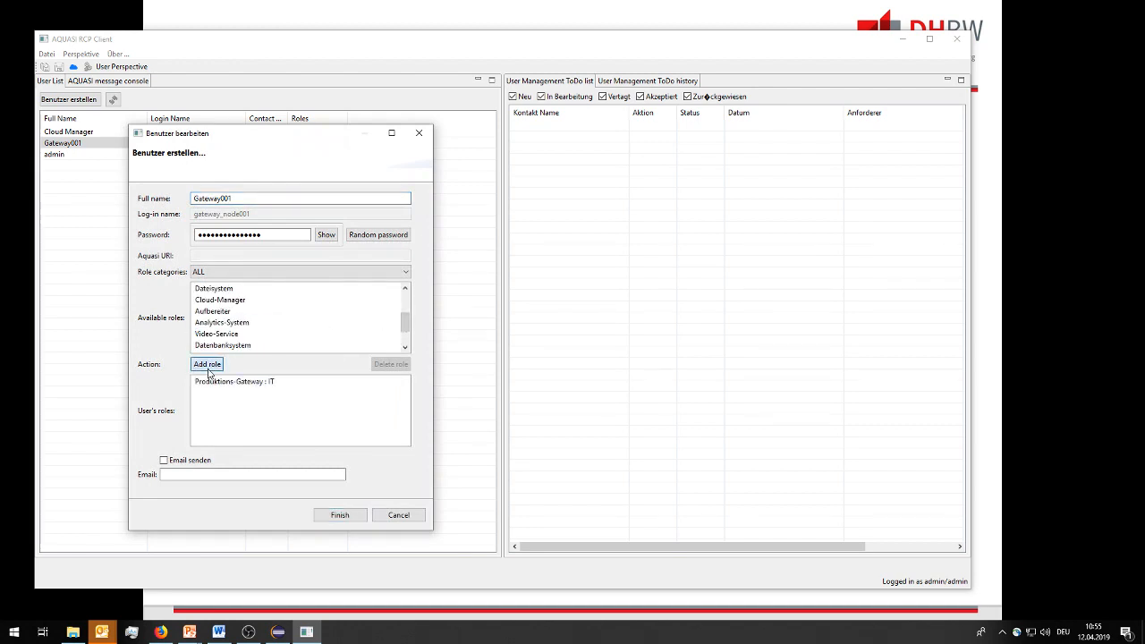
{"action": "left_click", "coordinate": [338, 518]}
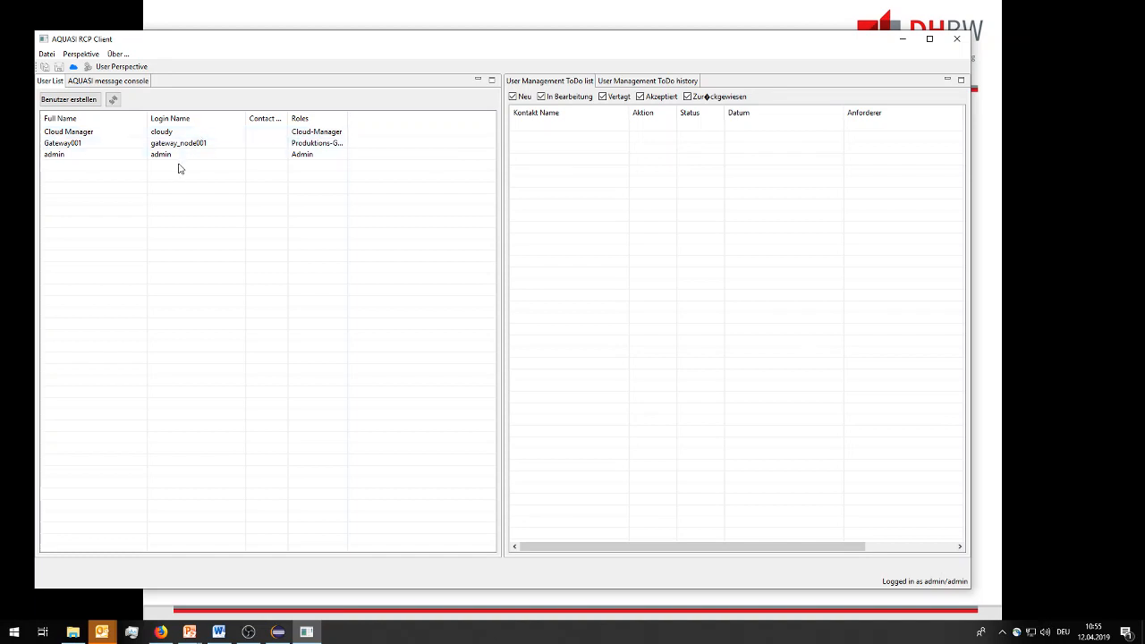
Start creating a new user with full name Anaytical Node and log-in name analytical_node.
{"action": "left_click", "coordinate": [85, 103]}
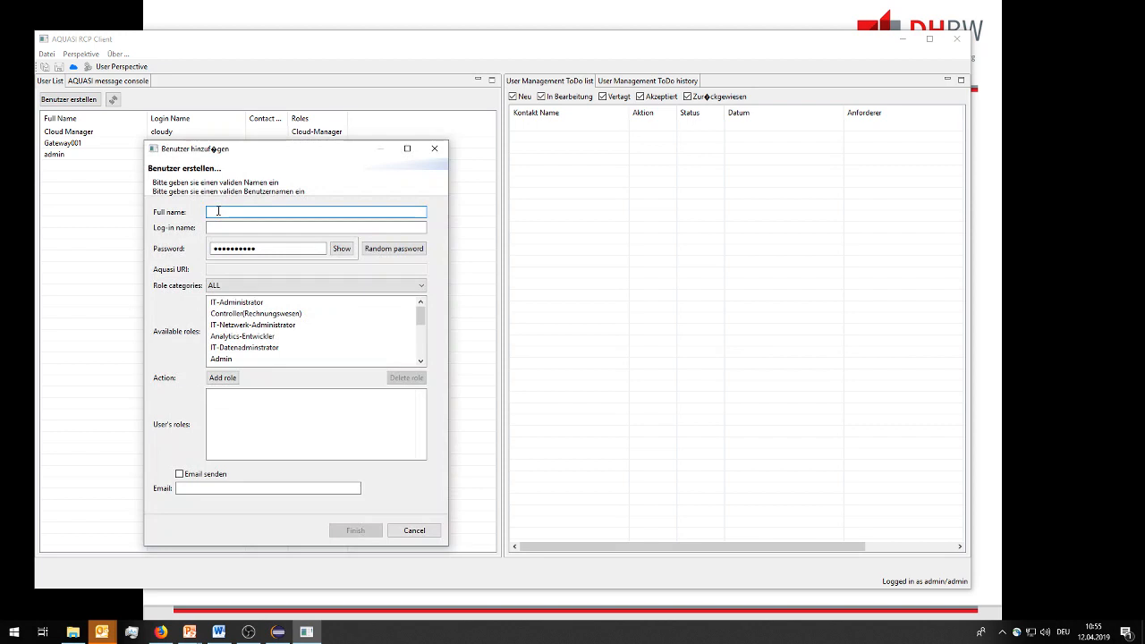
{"action": "type", "text": "Ana"}
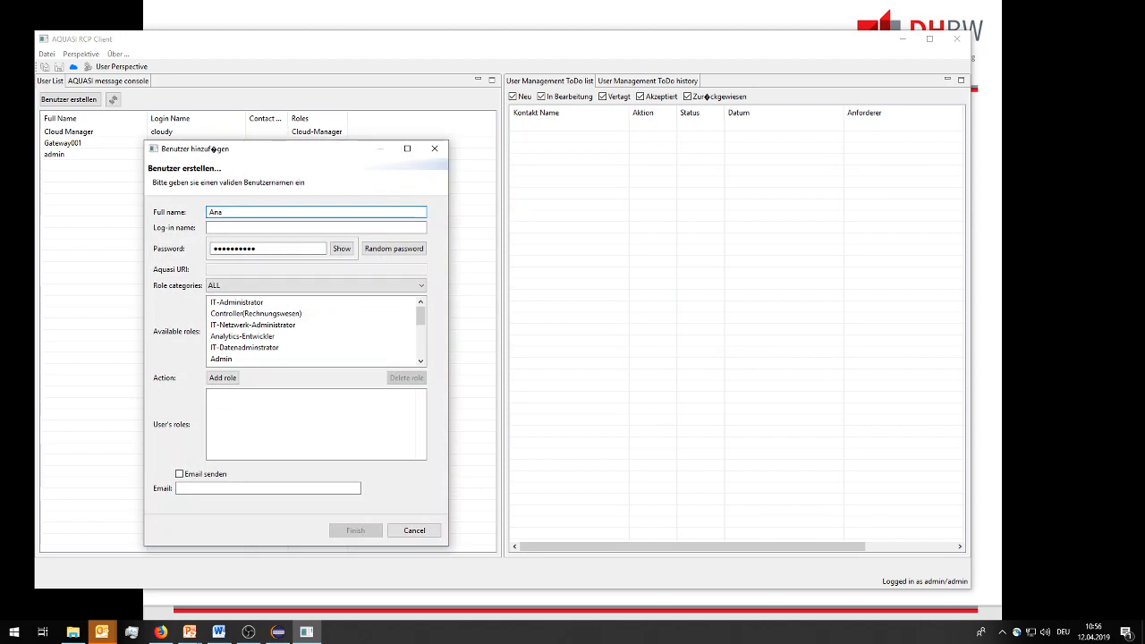
{"action": "type", "text": "ytlcal Node"}
{"action": "left_click", "coordinate": [221, 226]}
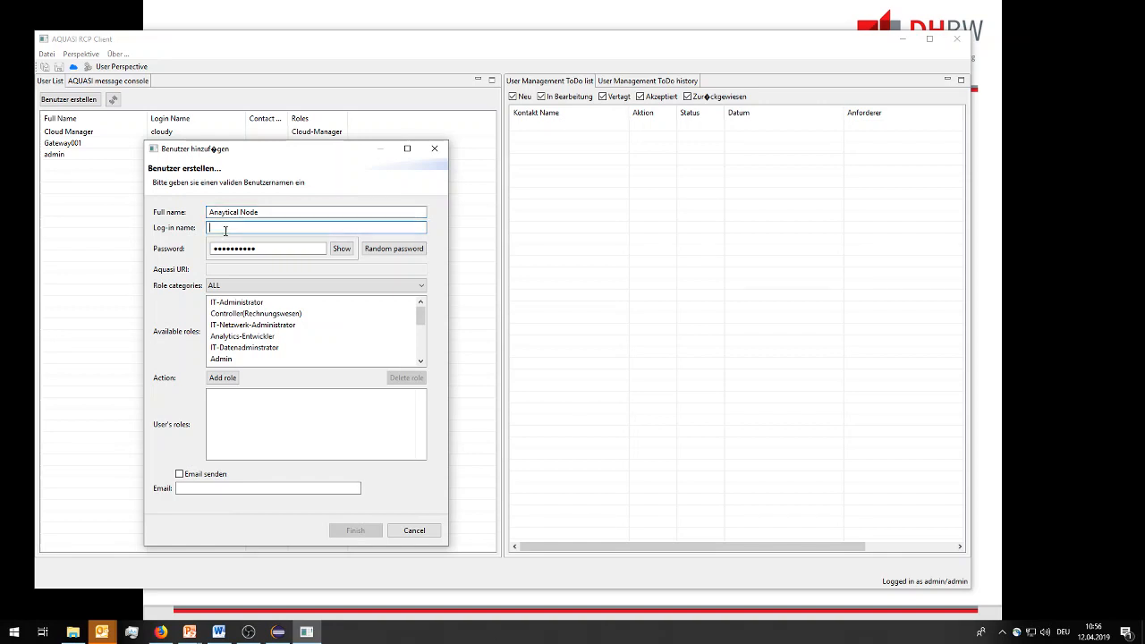
{"action": "type", "text": "ana"}
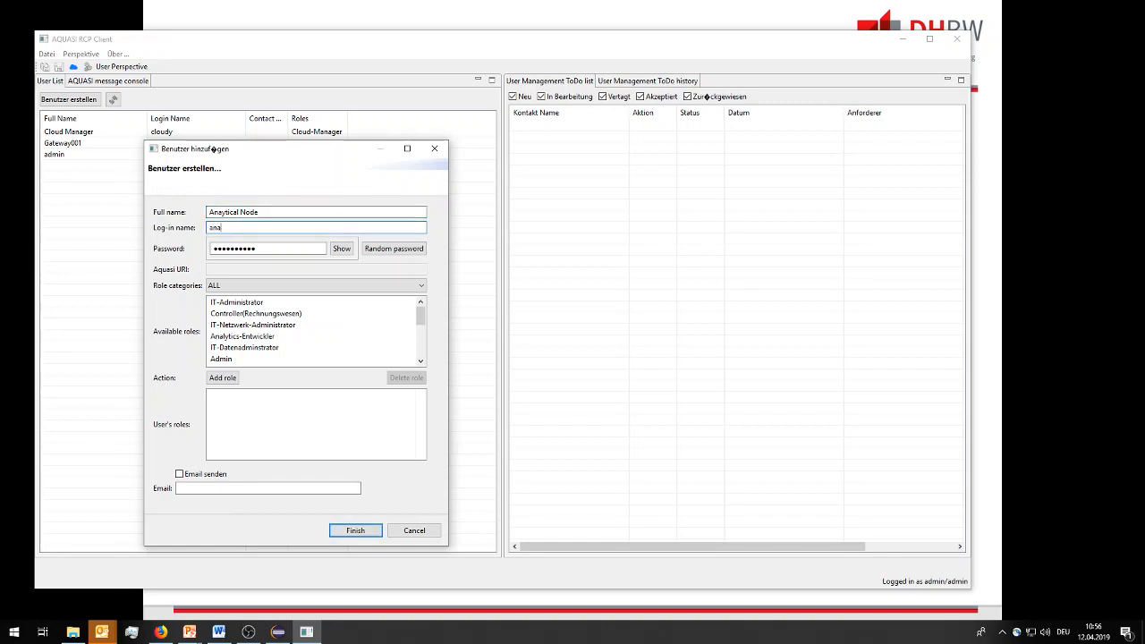
{"action": "type", "text": "lytical_node"}
Copy the log-in name and paste it into the password field as the new user's password.
{"action": "left_click_drag", "start_coordinate": [263, 228], "coordinate": [168, 230]}
{"action": "double_click", "coordinate": [269, 248]}
{"action": "key", "text": "ctrl+v"}
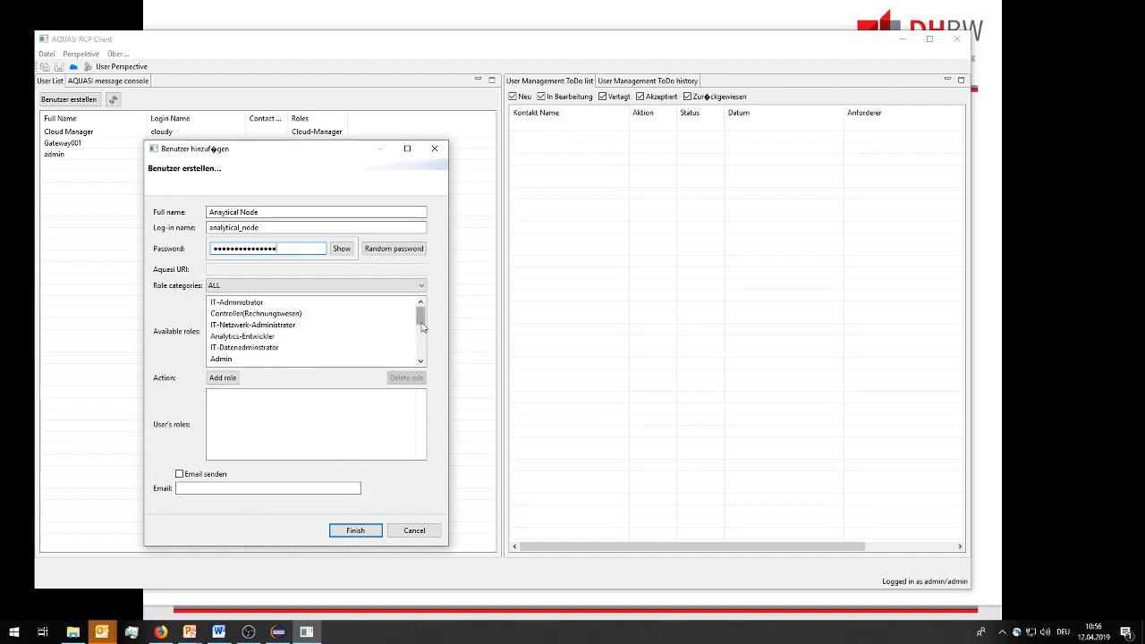
Add the Analytics-System role to the new user and finish creating the user.
{"action": "left_click_drag", "start_coordinate": [420, 320], "coordinate": [411, 347]}
{"action": "left_click", "coordinate": [259, 327]}
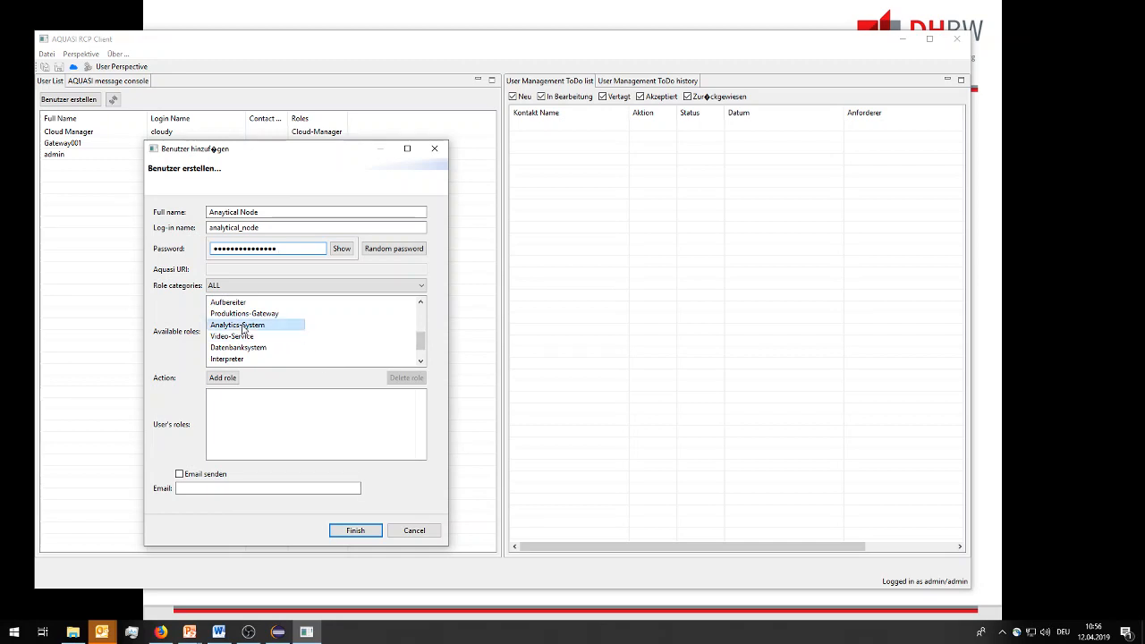
{"action": "left_click", "coordinate": [222, 377]}
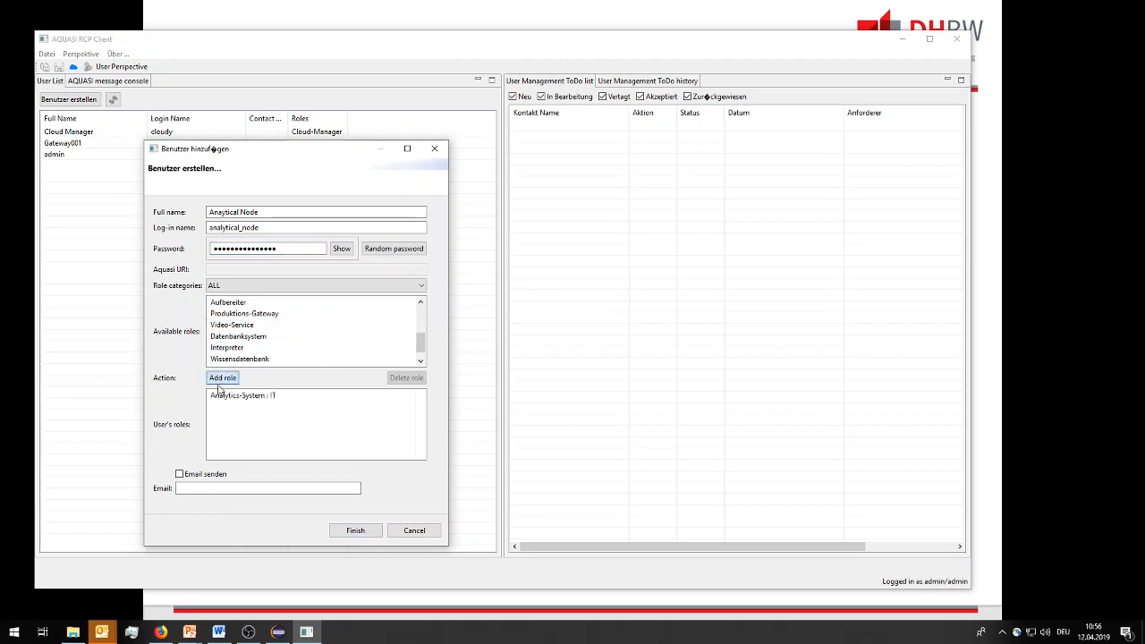
{"action": "left_click", "coordinate": [354, 532]}
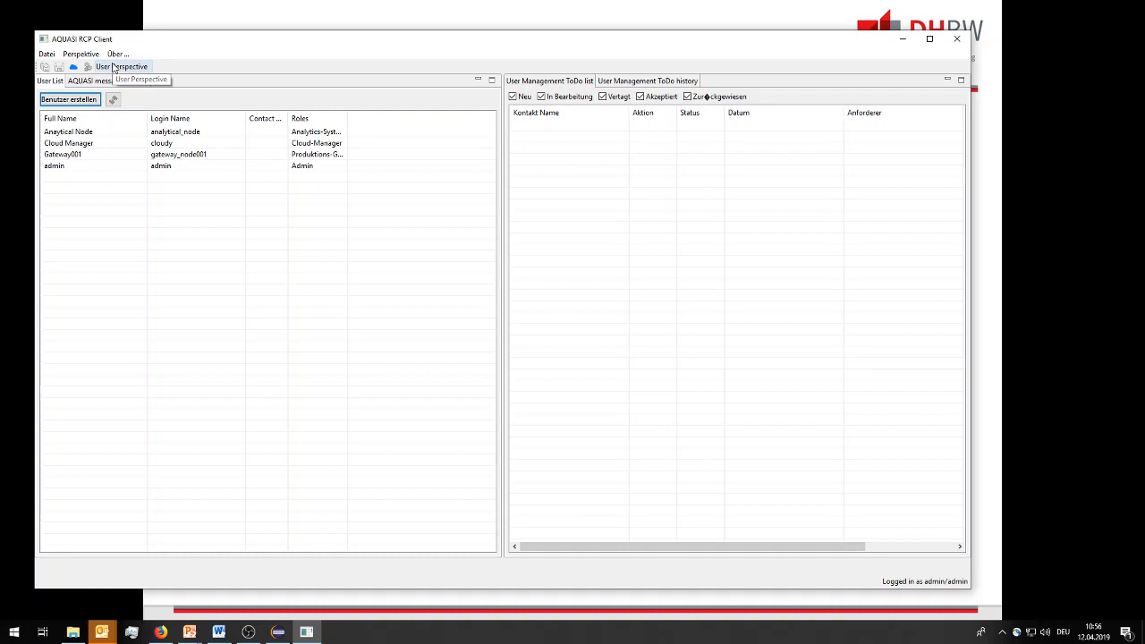
{"action": "left_click", "coordinate": [1026, 290]}
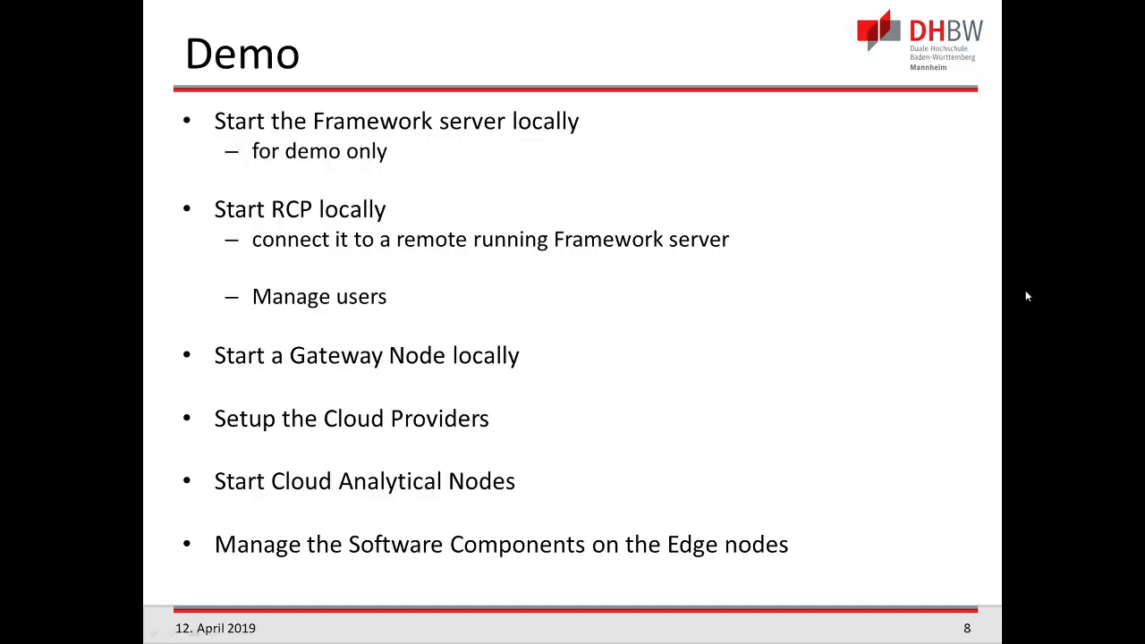